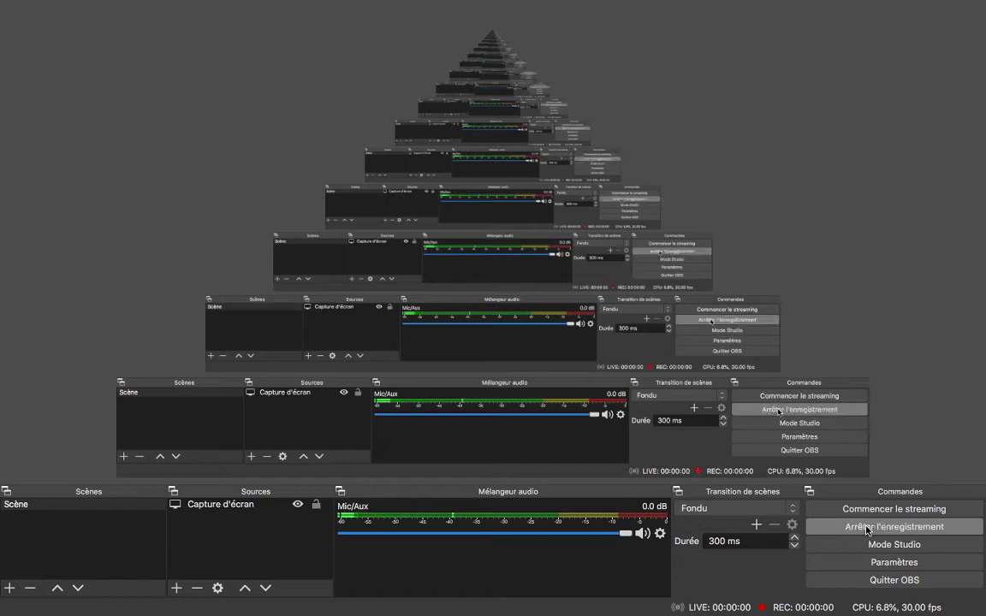
# Bring the Excel workbook with the x table and empty tx grid to the front.
pyautogui.press('super+Tab')
pyautogui.press('super+Tab')
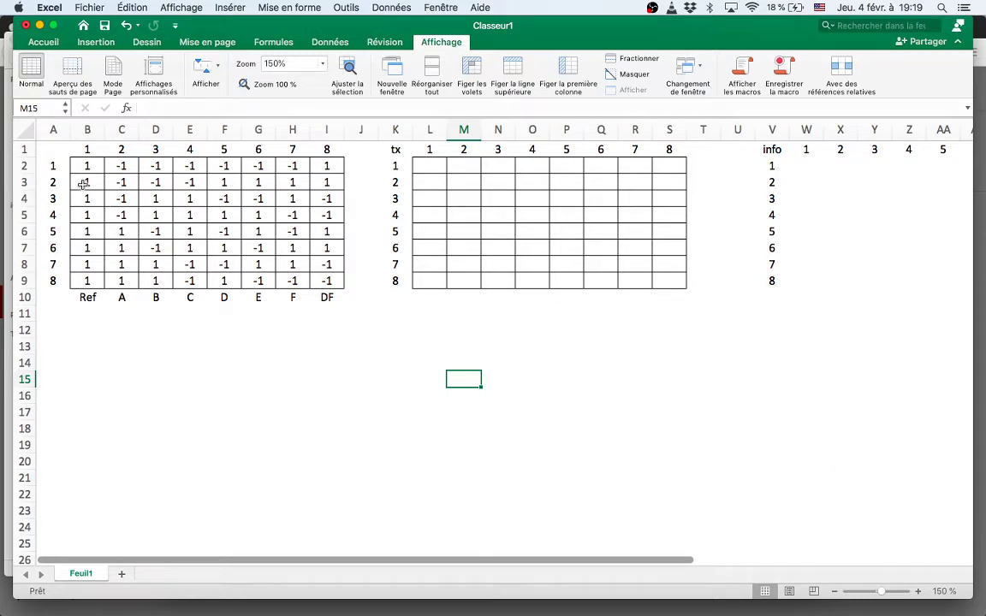
# Label the first matrix by entering x in corner cell A1.
pyautogui.moveTo(87, 166); pyautogui.dragTo(90, 281)
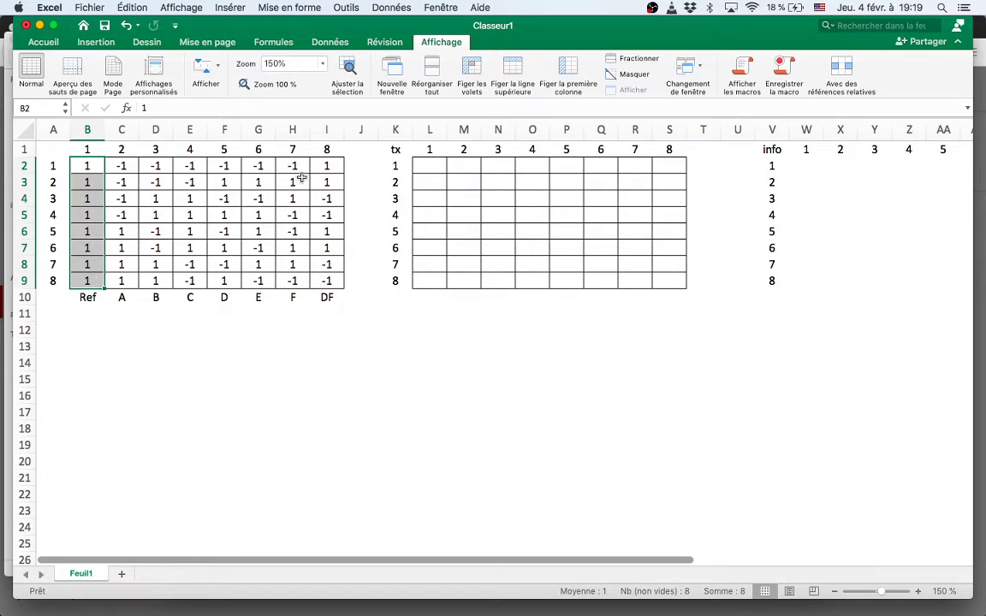
pyautogui.moveTo(430, 166)
pyautogui.mouseDown()
pyautogui.moveTo(507, 180)
pyautogui.moveTo(665, 273)
pyautogui.mouseUp()
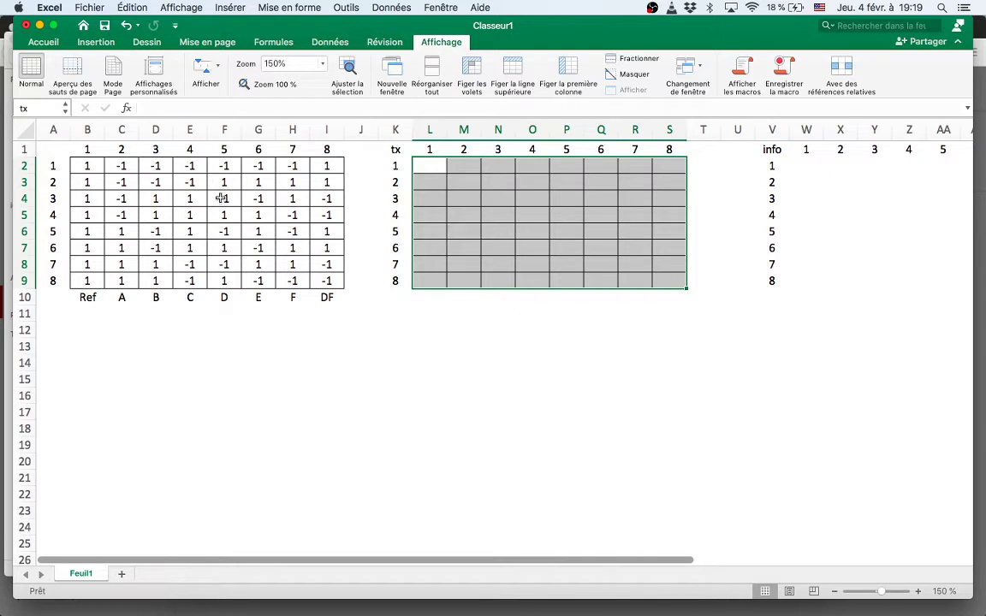
pyautogui.click(49, 150)
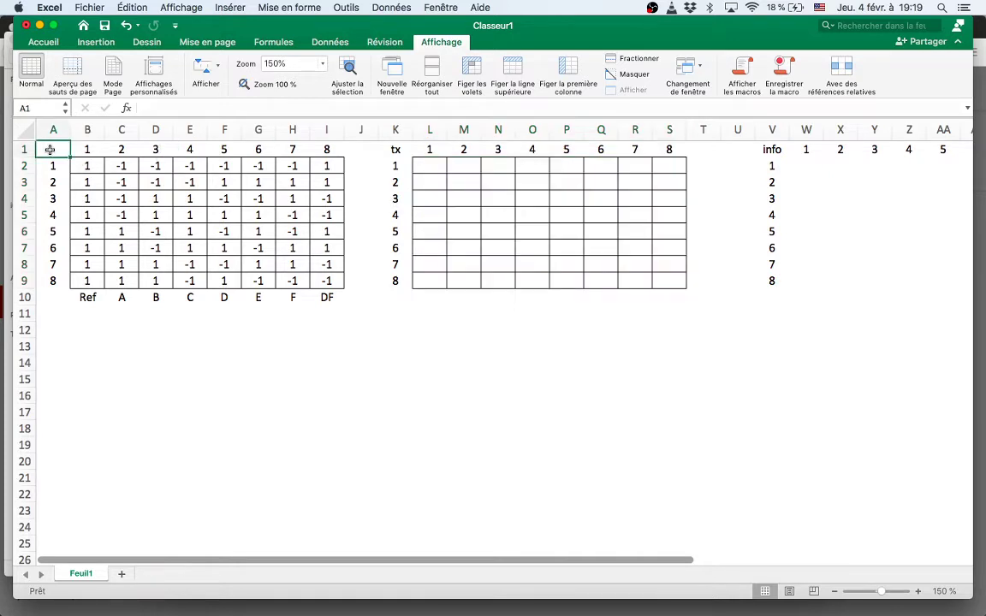
pyautogui.write('x')
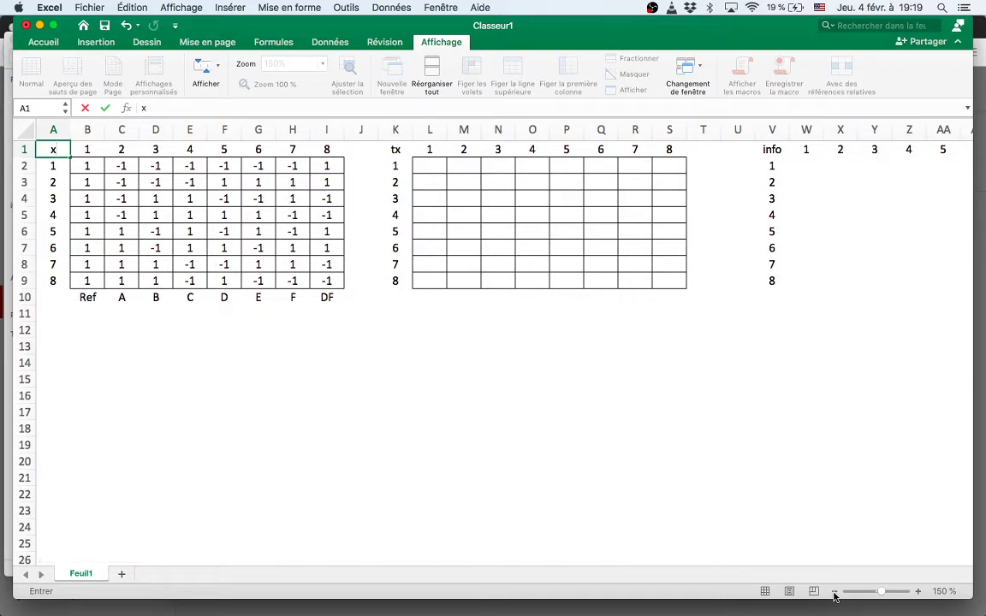
pyautogui.click(806, 477)
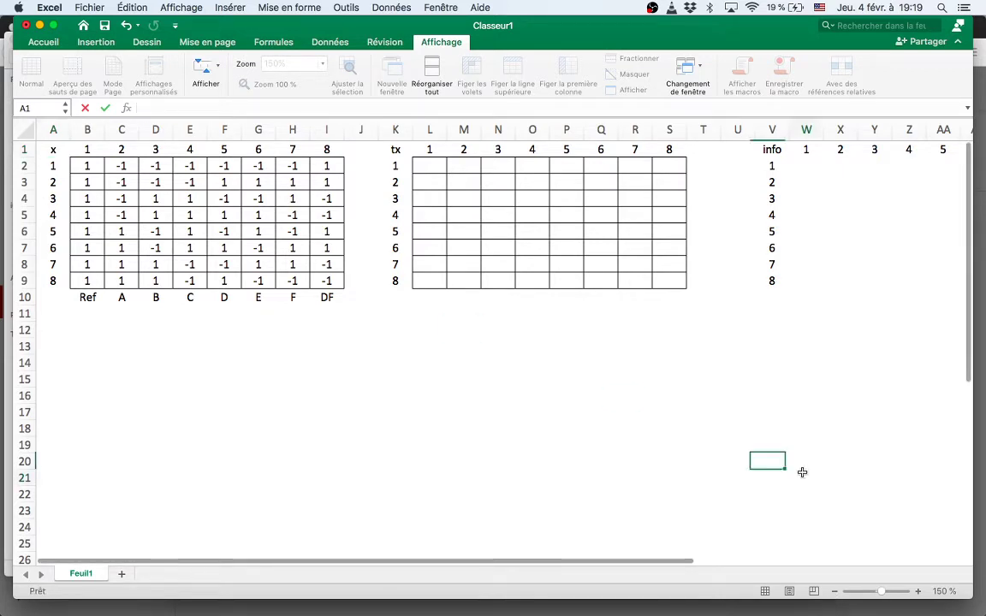
# Zoom out to view all the named tables, then zoom back in to 140%.
pyautogui.click(834, 591)
pyautogui.click(834, 592)
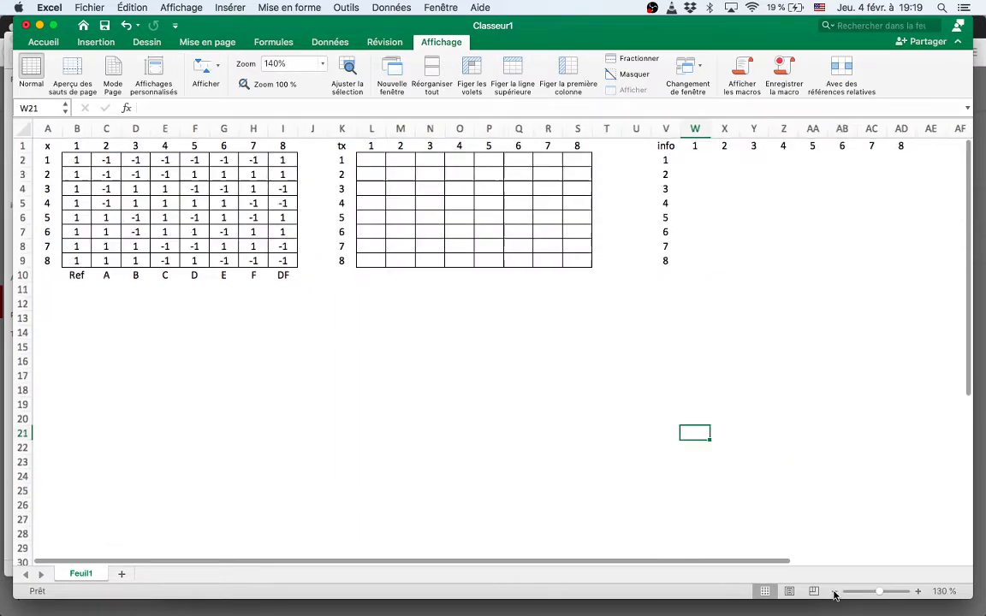
pyautogui.doubleClick(834, 592)
pyautogui.tripleClick(834, 591)
pyautogui.doubleClick(834, 591)
pyautogui.doubleClick(834, 592)
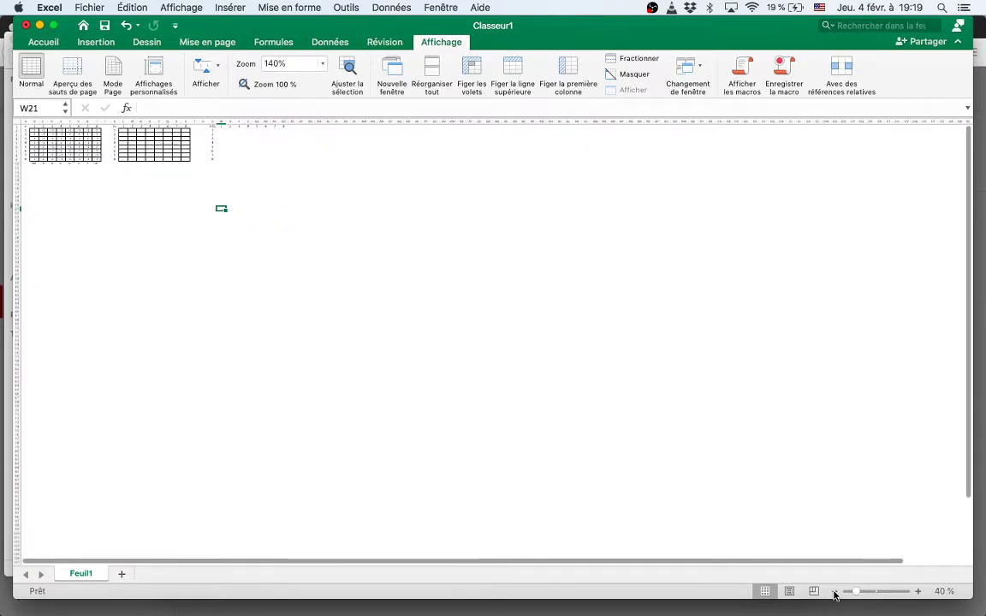
pyautogui.click(834, 592)
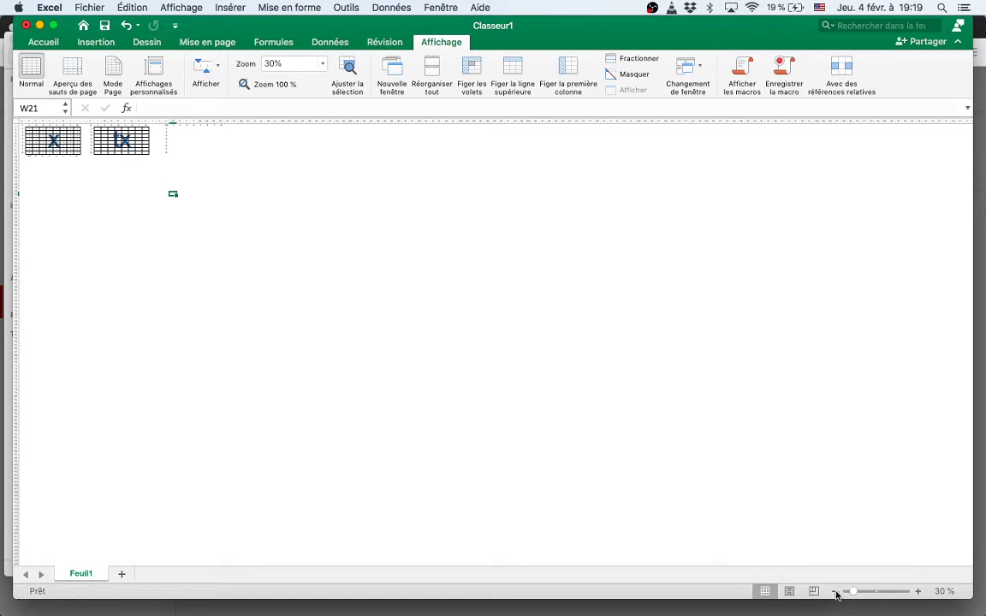
pyautogui.doubleClick(920, 591)
pyautogui.tripleClick(920, 591)
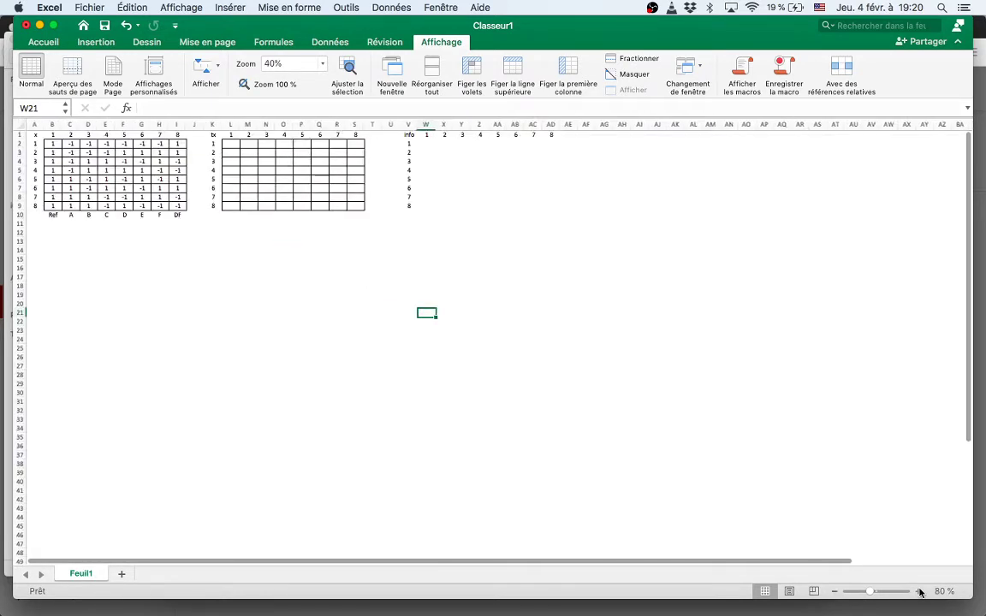
pyautogui.tripleClick(920, 591)
pyautogui.click(920, 591)
pyautogui.doubleClick(920, 592)
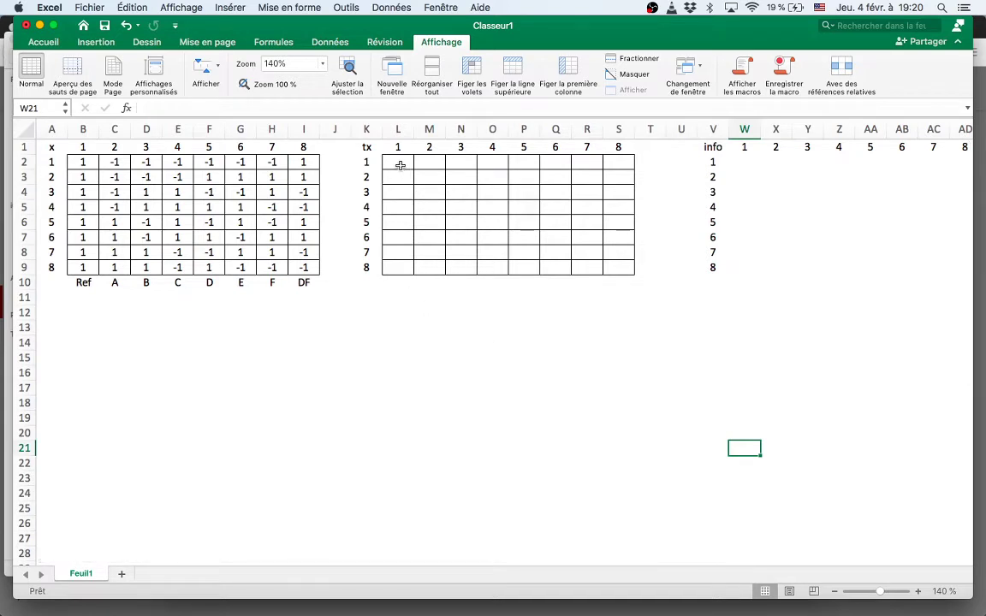
# Fill L2:S9 with the array formula {=TRANSPOSE(x)} via the Formula Builder.
pyautogui.moveTo(398, 163); pyautogui.dragTo(609, 263)
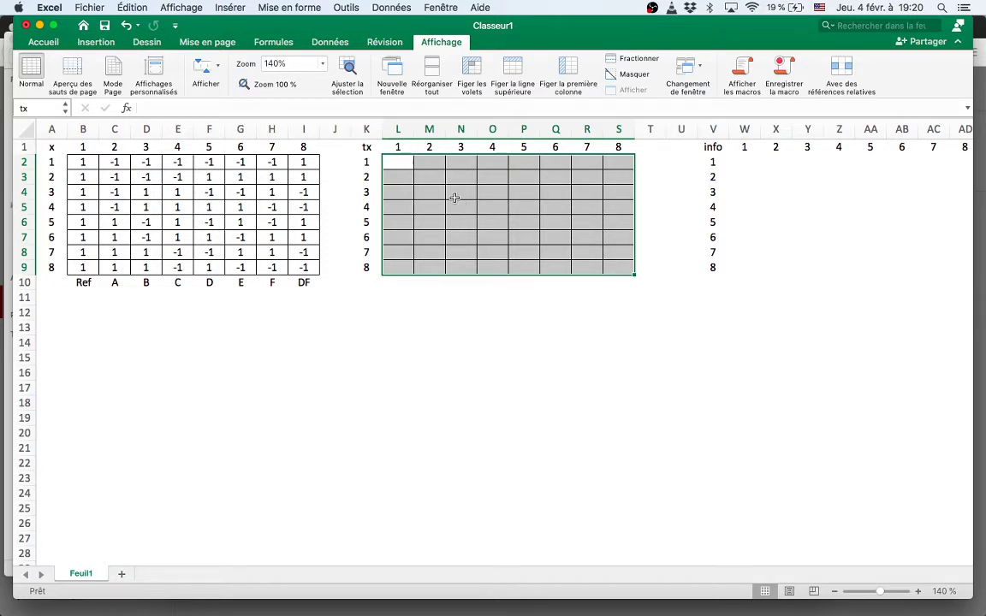
pyautogui.write('=')
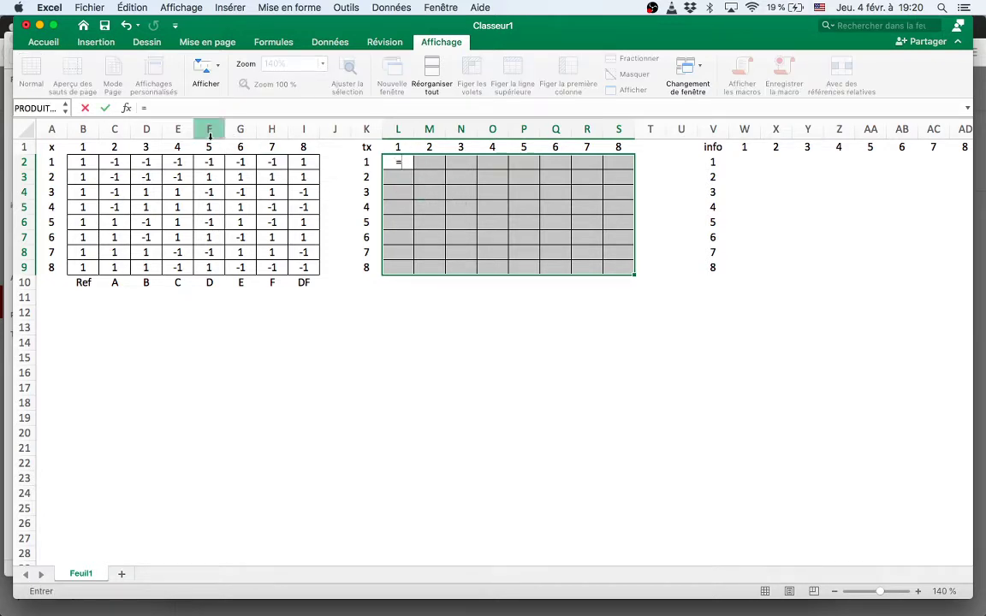
pyautogui.click(126, 108)
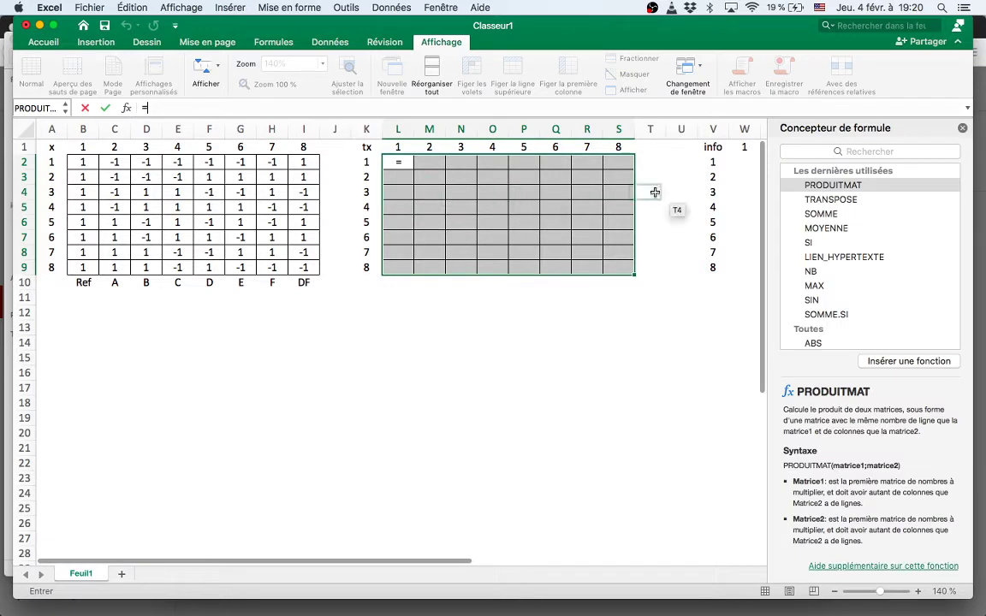
pyautogui.click(880, 151)
pyautogui.write('tr')
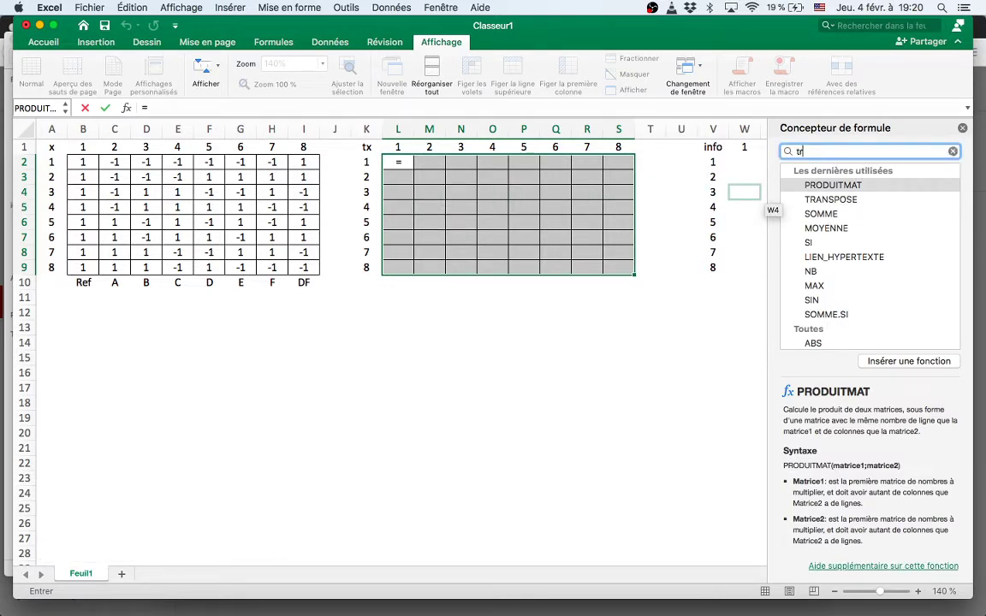
pyautogui.write('anspose')
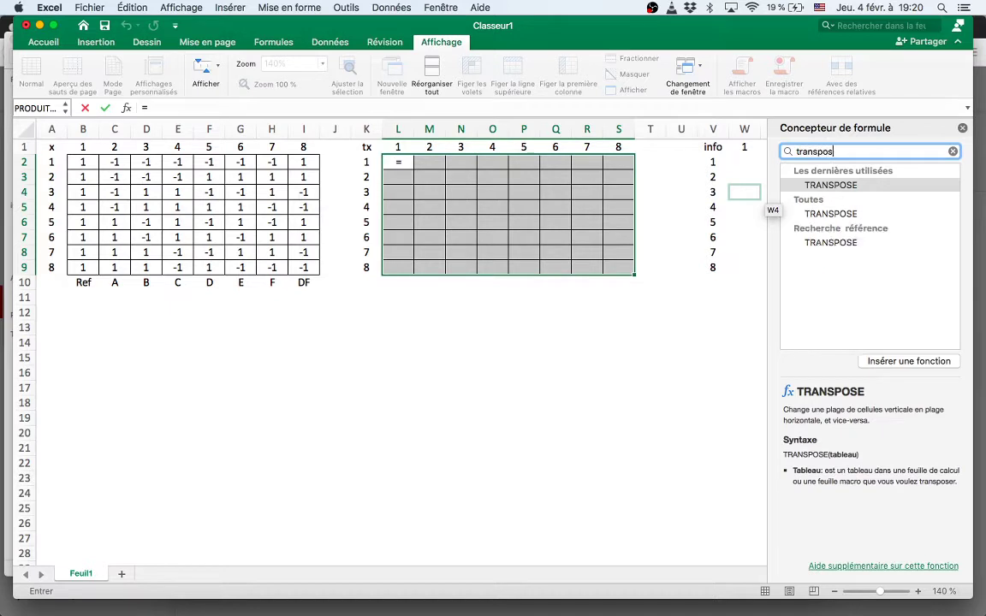
pyautogui.click(853, 185)
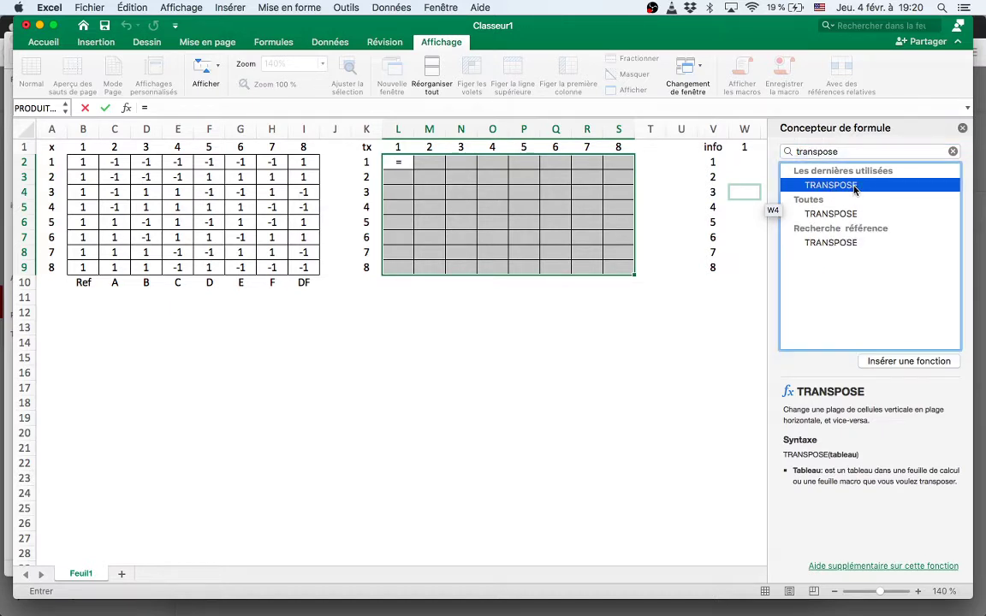
pyautogui.click(890, 362)
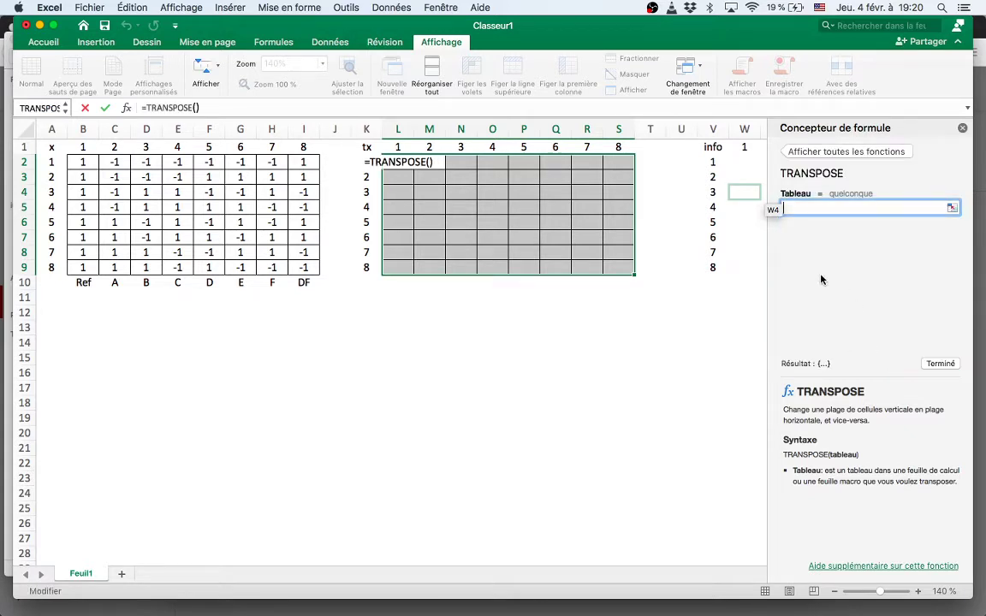
pyautogui.click(813, 206)
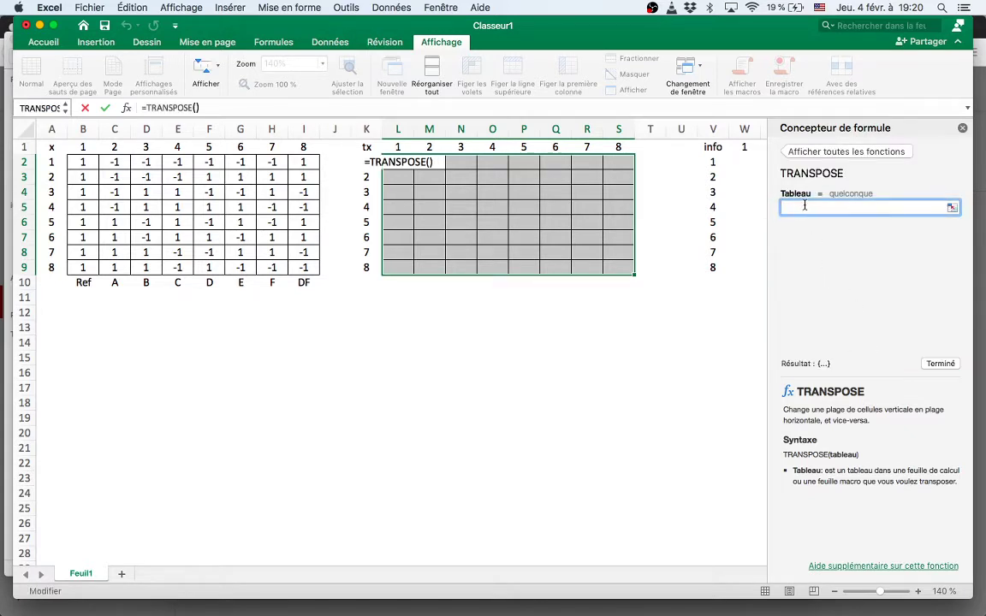
pyautogui.write('x')
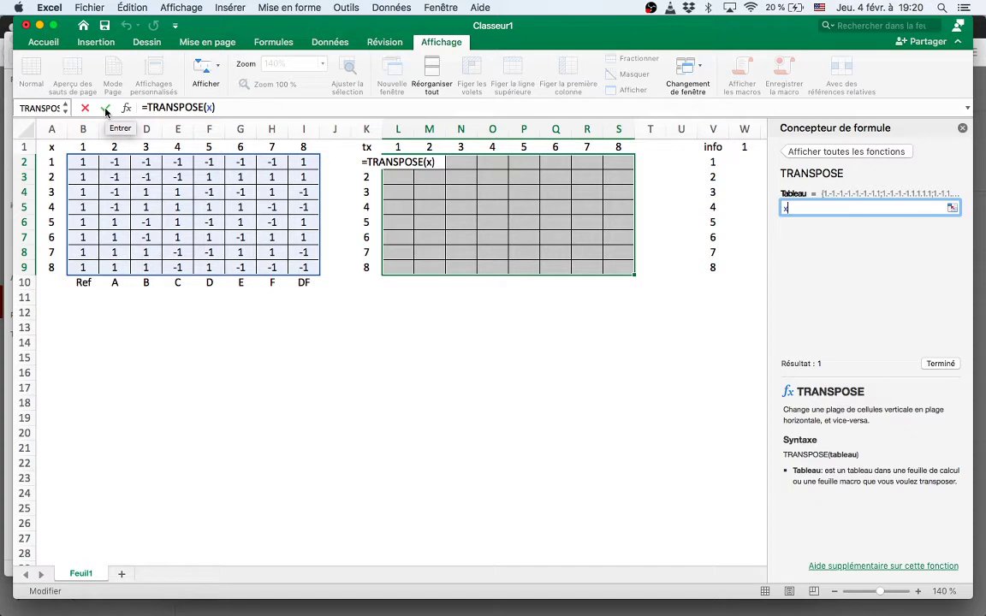
pyautogui.hotkey('ctrl', 'shift', 'Return')
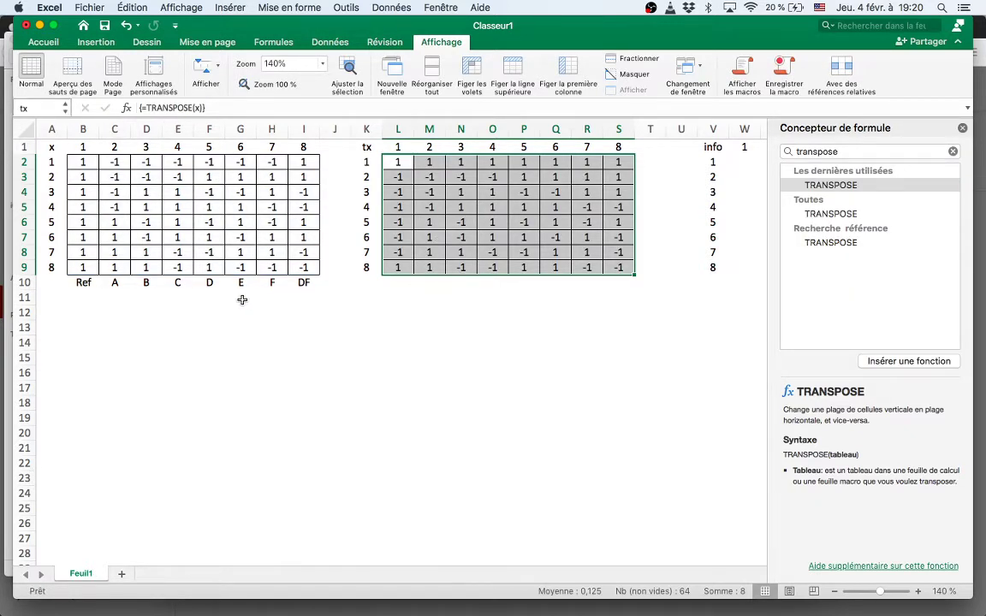
# Copy the Ref to DF labels and paste them under the tx table in L10.
pyautogui.moveTo(83, 284); pyautogui.dragTo(302, 282)
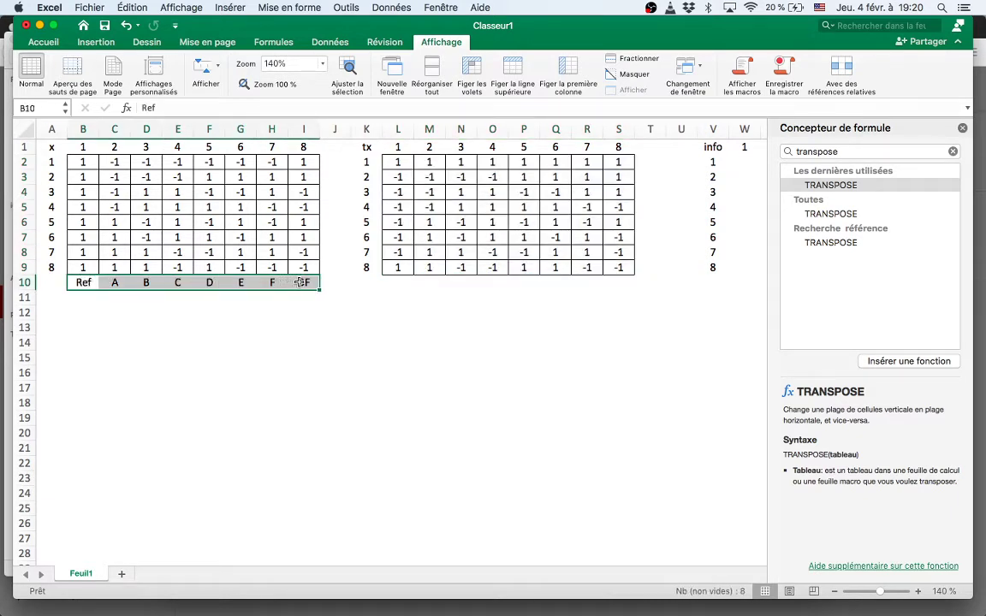
pyautogui.press('super+c')
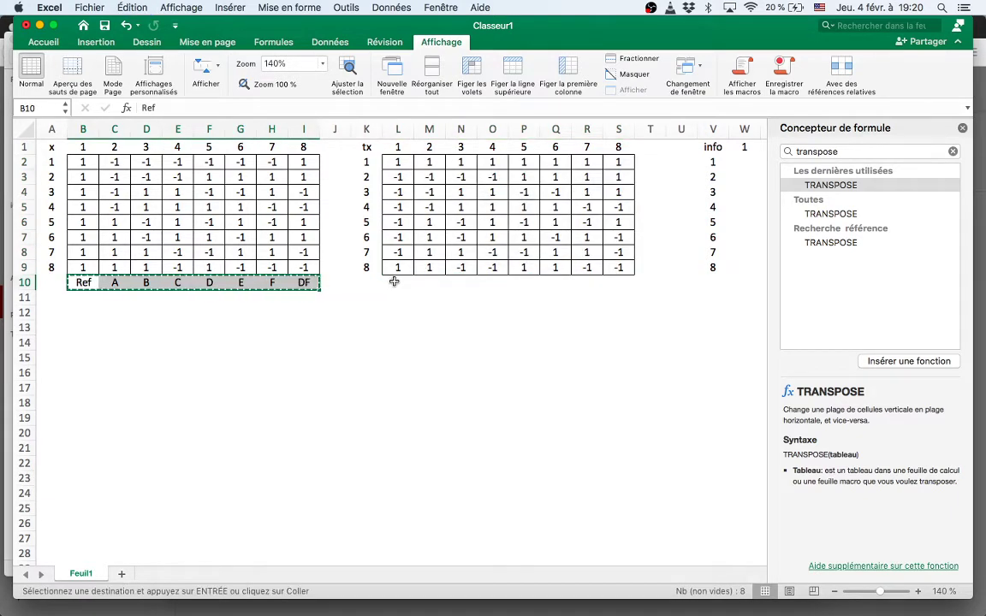
pyautogui.click(394, 282)
pyautogui.press('super+v')
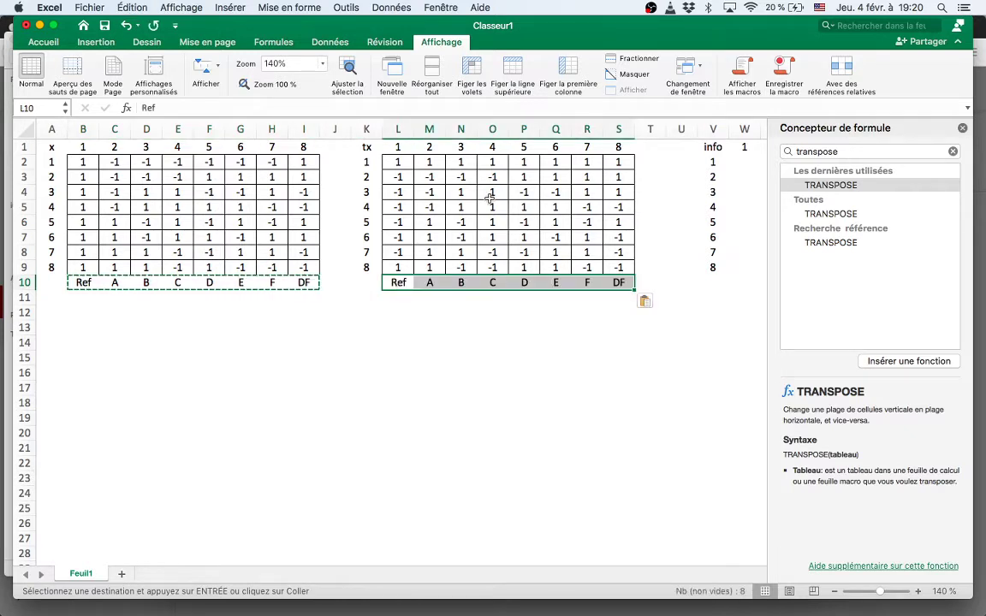
# Paste the labels transposed into T2:T9 with Collage spécial > Transposer.
pyautogui.click(644, 160)
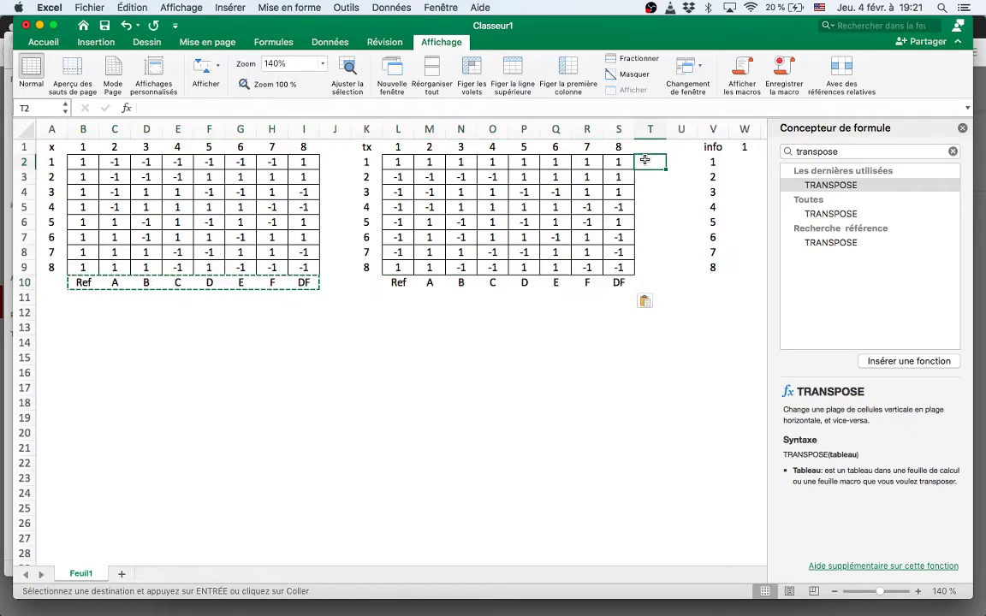
pyautogui.rightClick(645, 160)
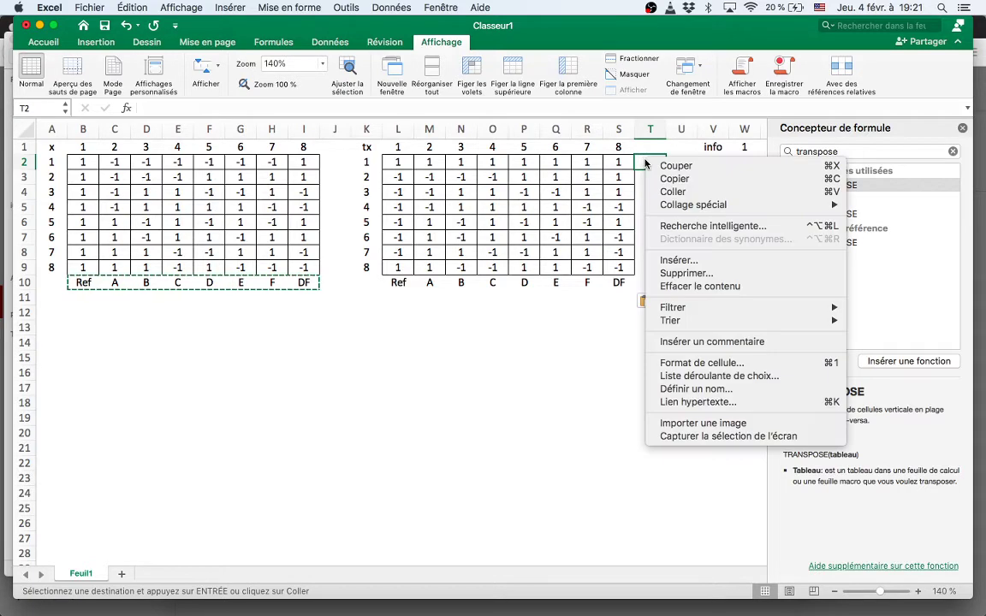
pyautogui.moveTo(693, 205)
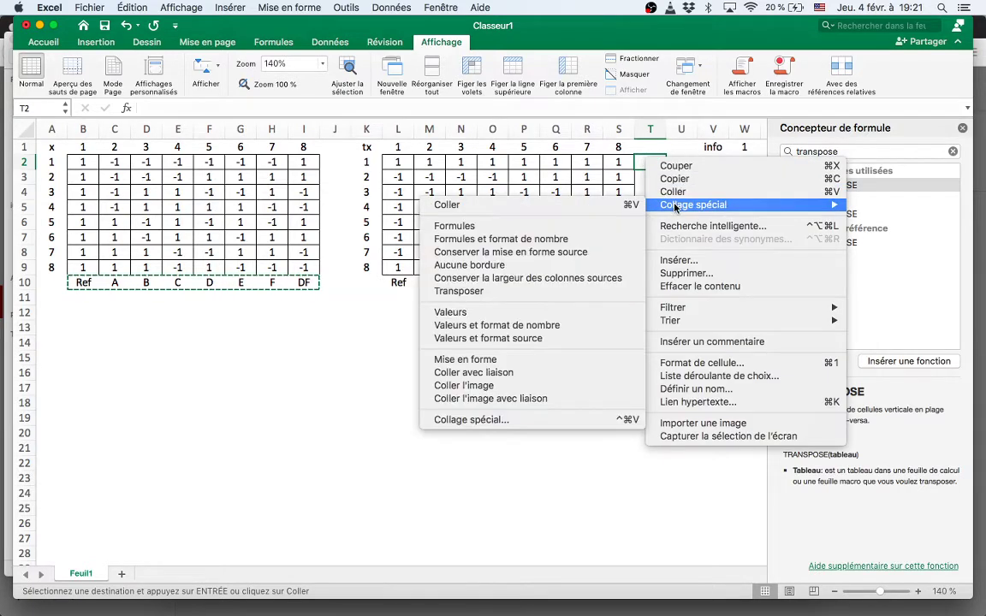
pyautogui.click(540, 292)
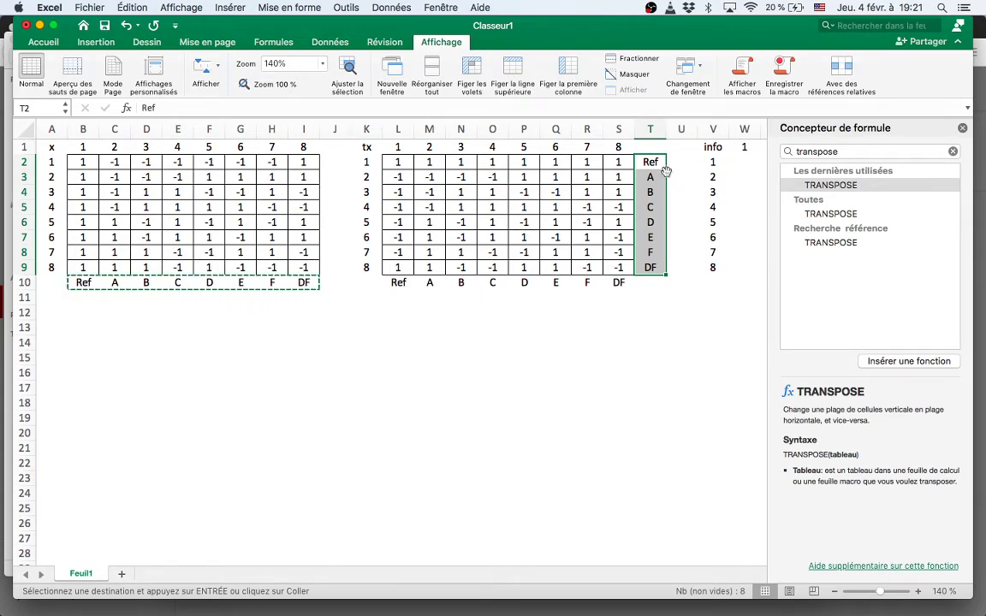
pyautogui.hscroll(4, 702, 329)
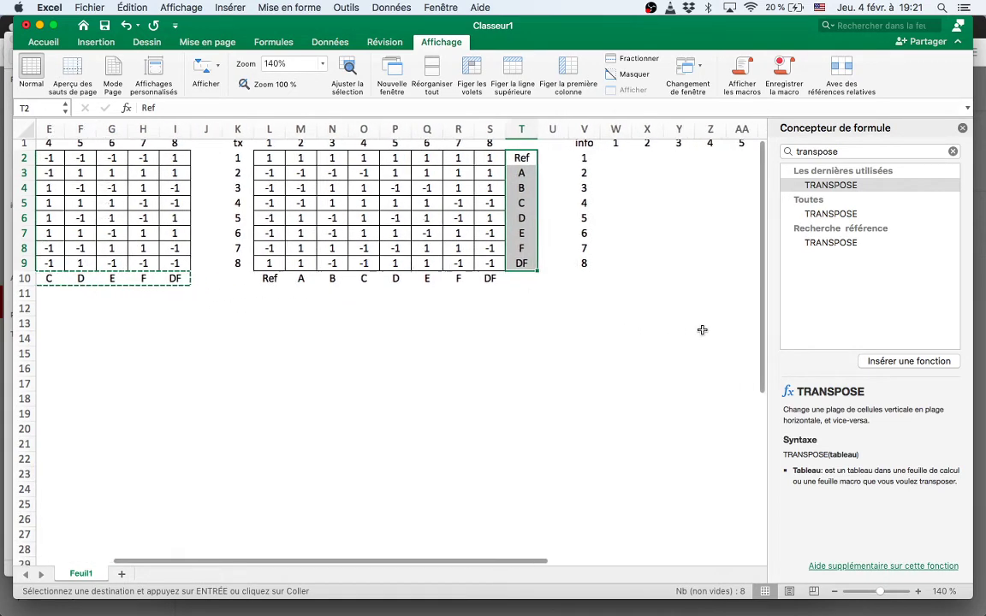
pyautogui.hscroll(4, 702, 330)
pyautogui.hscroll(2, 702, 330)
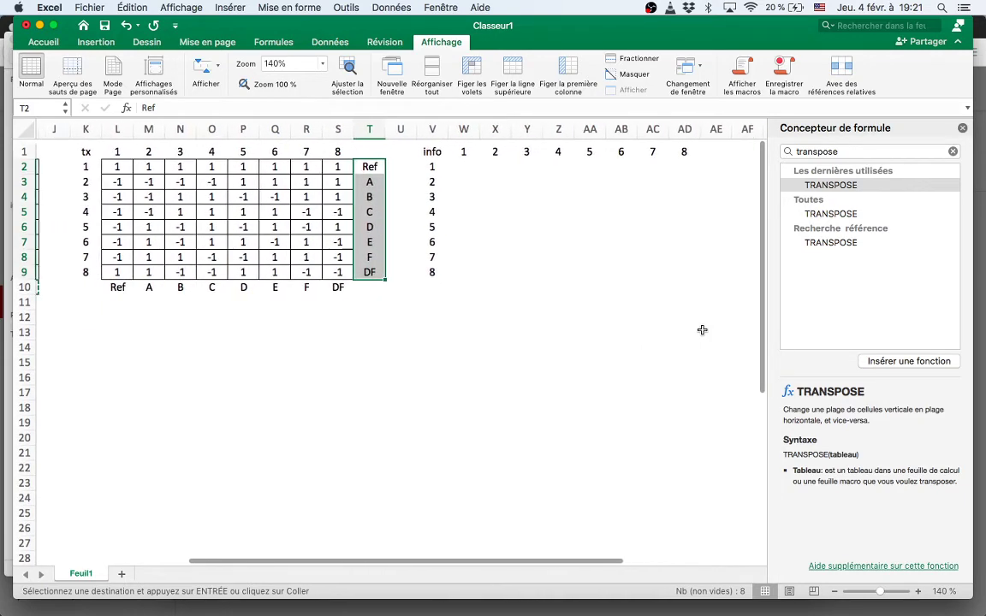
pyautogui.hscroll(-2, 702, 330)
pyautogui.hscroll(2, 701, 330)
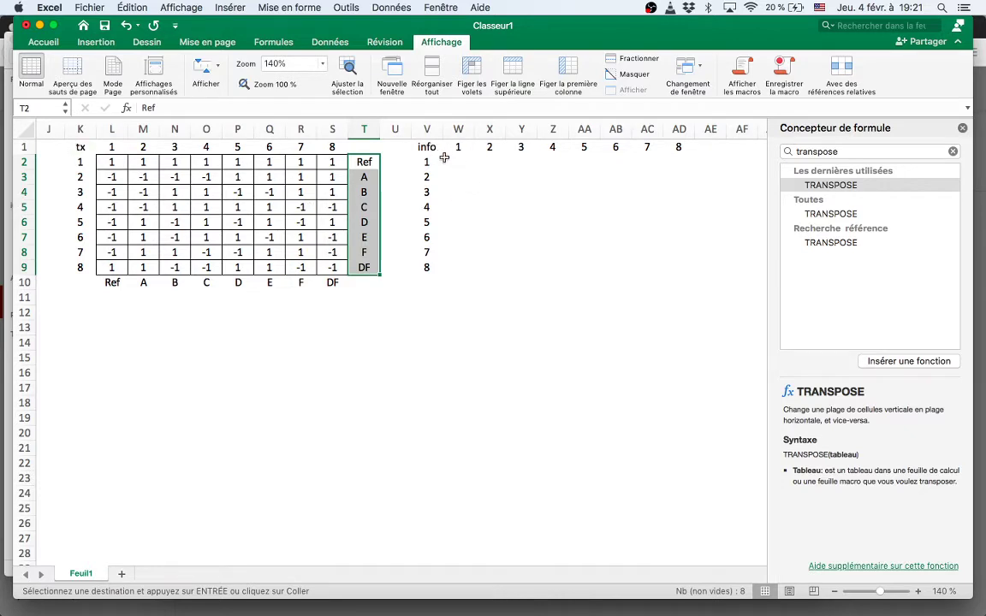
# Fill W2:AD9 with the array formula {=PRODUITMAT(tx;x)}.
pyautogui.moveTo(455, 163)
pyautogui.mouseDown()
pyautogui.moveTo(665, 238)
pyautogui.moveTo(665, 262)
pyautogui.mouseUp()
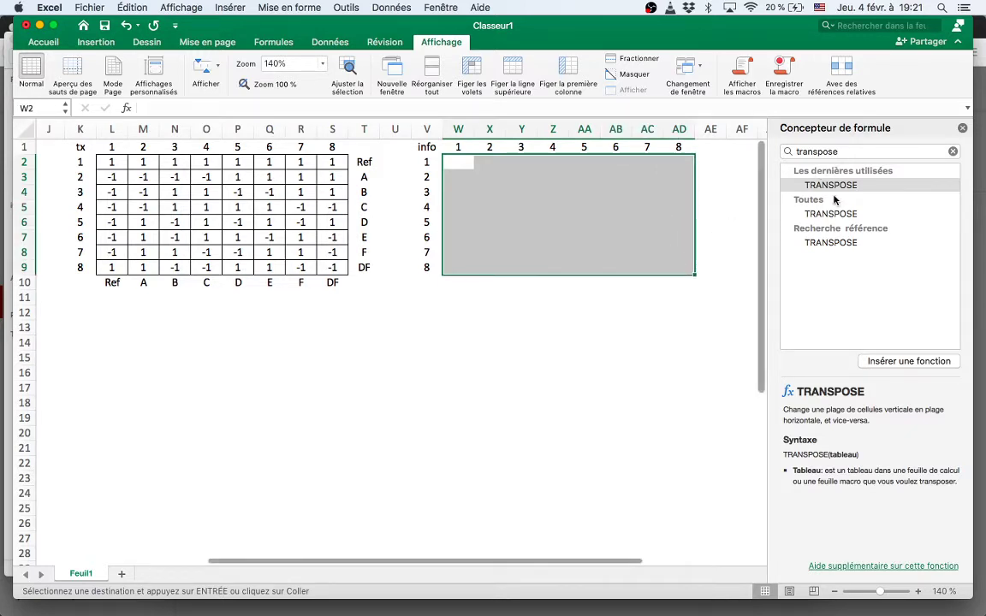
pyautogui.click(843, 151)
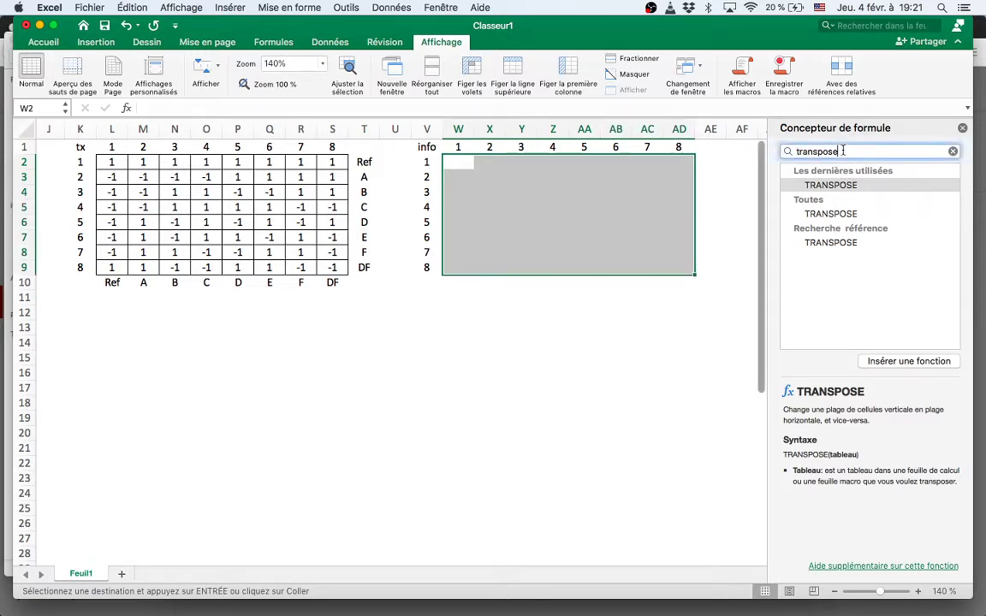
pyautogui.press('BackSpace')
pyautogui.press('BackSpace')
pyautogui.press('BackSpace')
pyautogui.press('BackSpace')
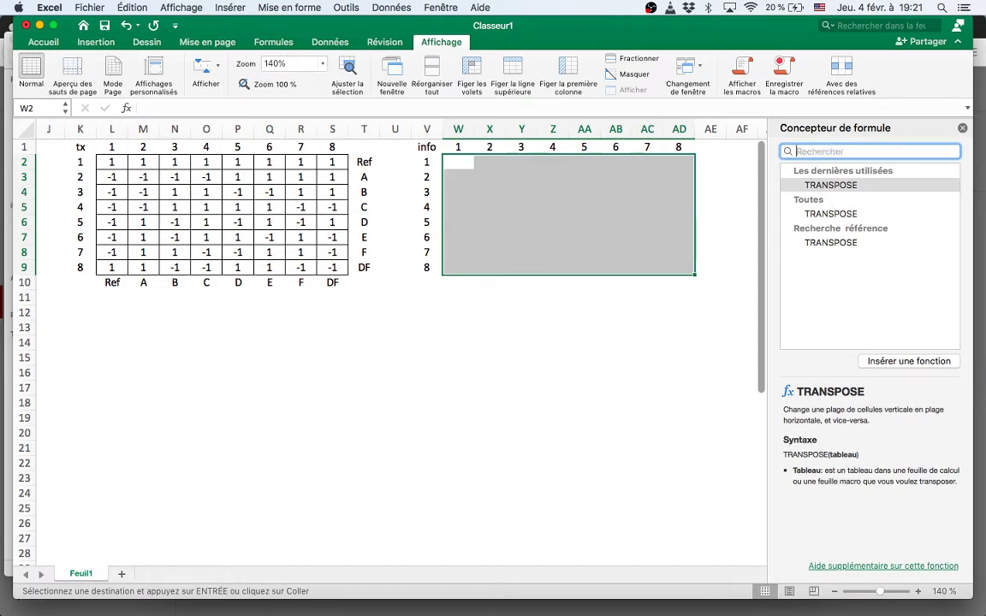
pyautogui.write('produitm')
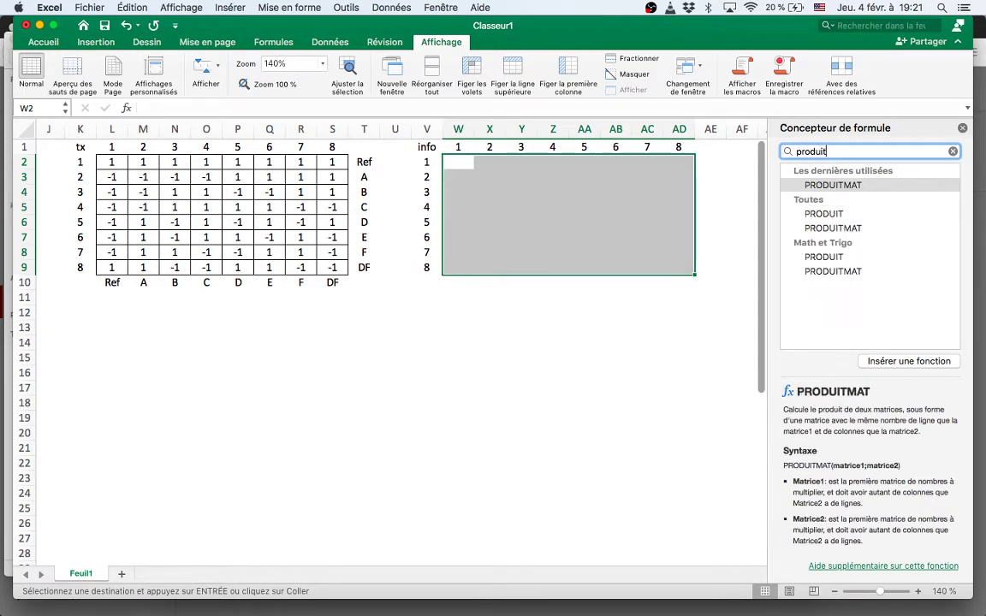
pyautogui.write('at')
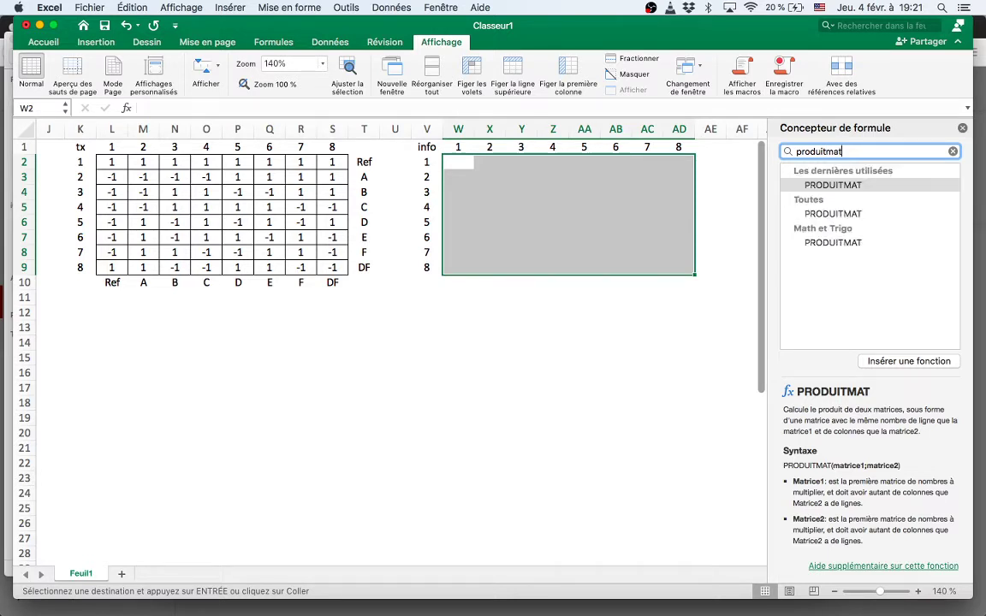
pyautogui.click(858, 214)
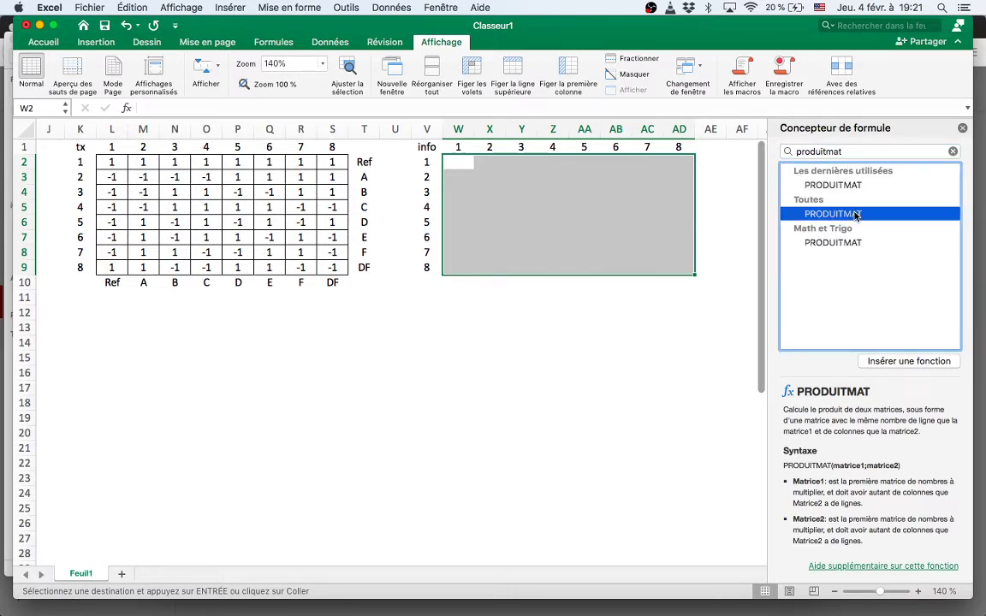
pyautogui.click(901, 362)
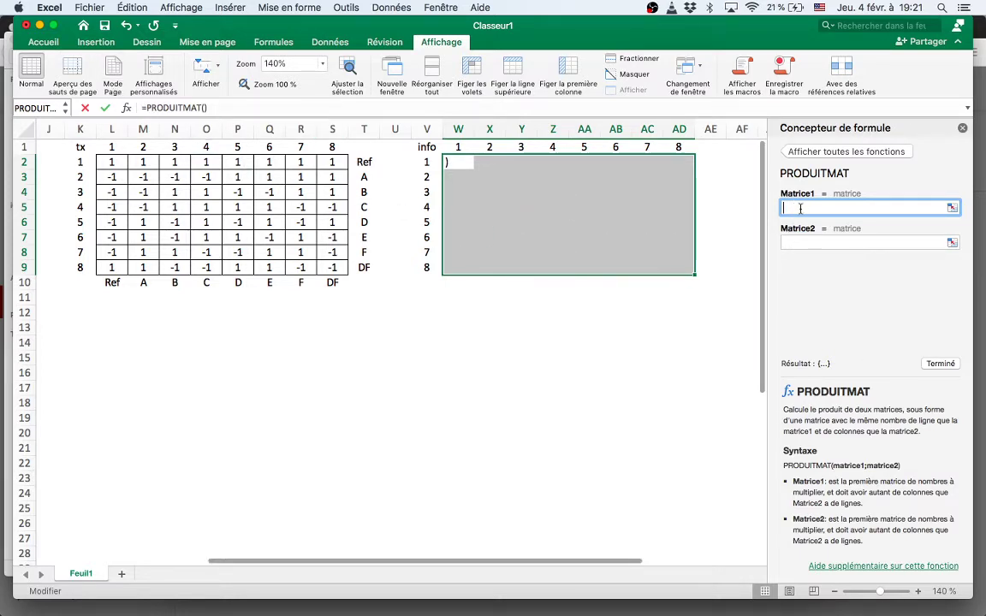
pyautogui.write('tx')
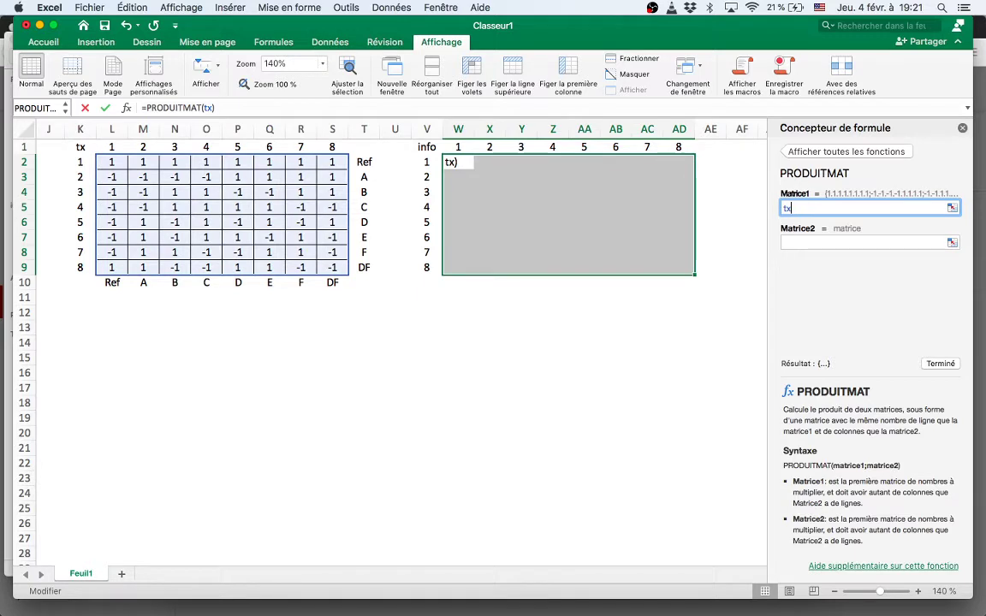
pyautogui.click(800, 240)
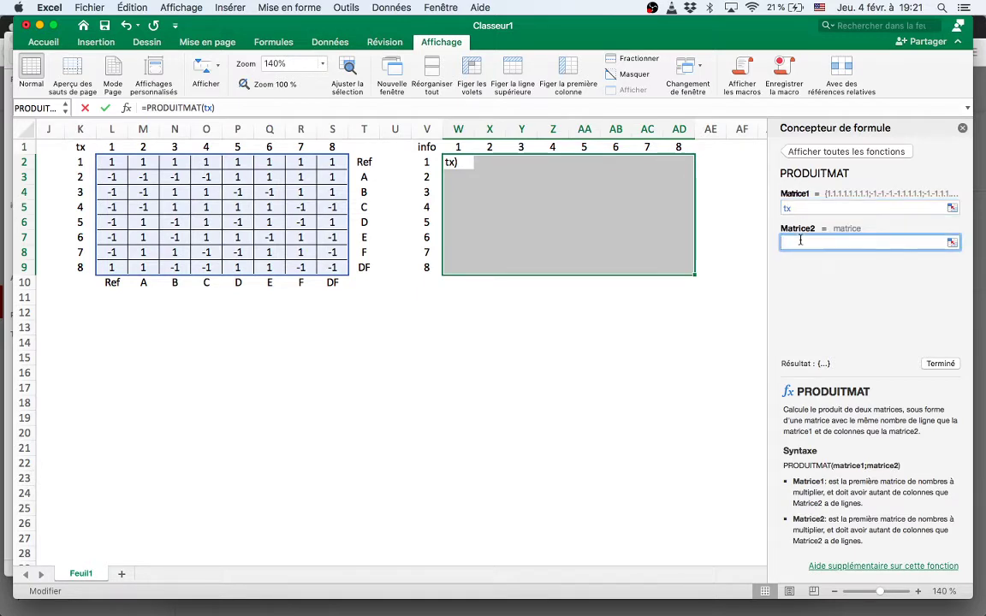
pyautogui.write('x')
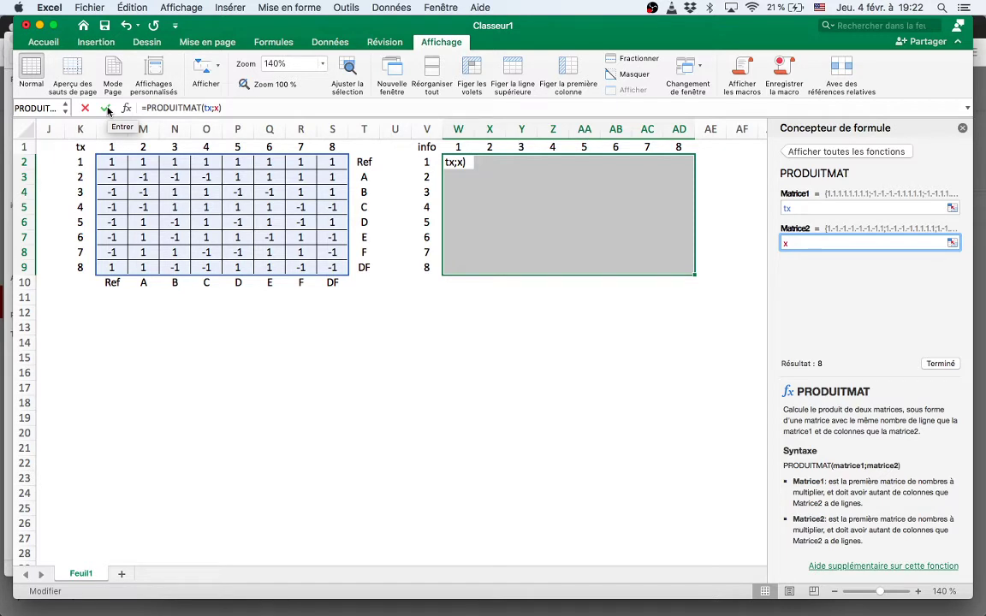
pyautogui.hotkey('ctrl', 'shift', 'Return')
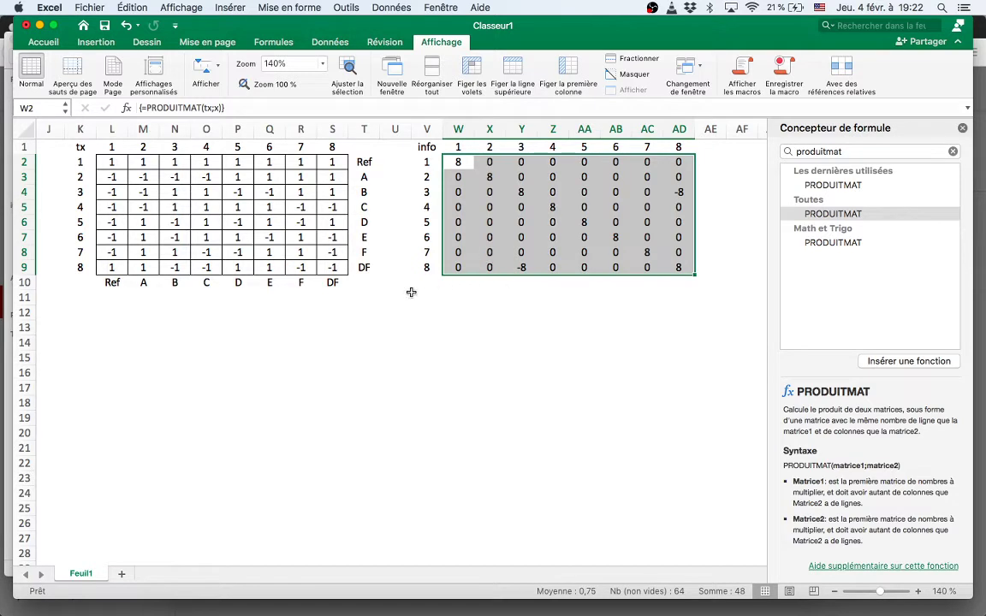
# Copy the Ref to DF labels from L10:S10 into W10 under the product matrix.
pyautogui.moveTo(110, 283); pyautogui.dragTo(325, 287)
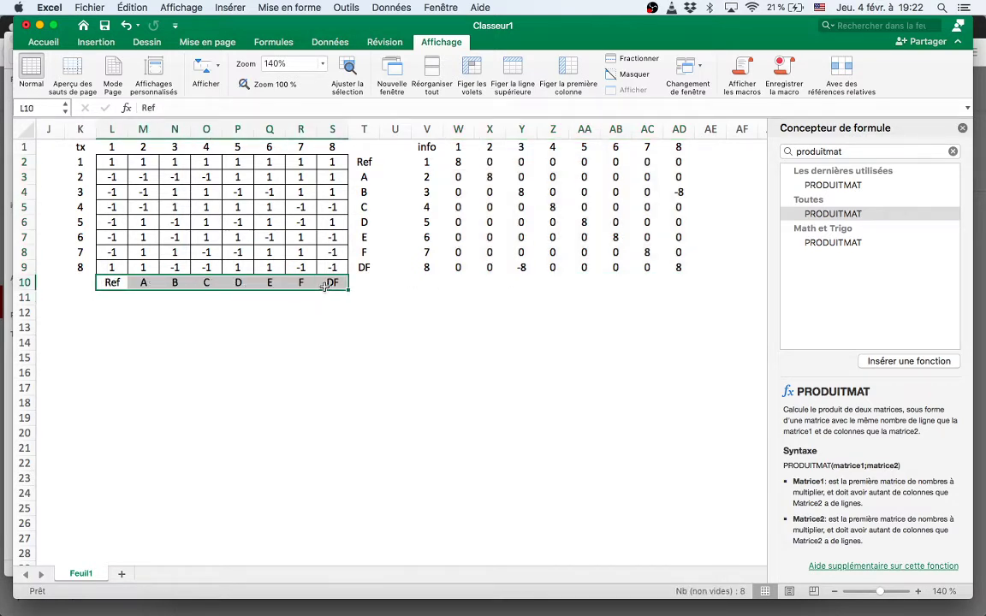
pyautogui.press('super+c')
pyautogui.click(431, 280)
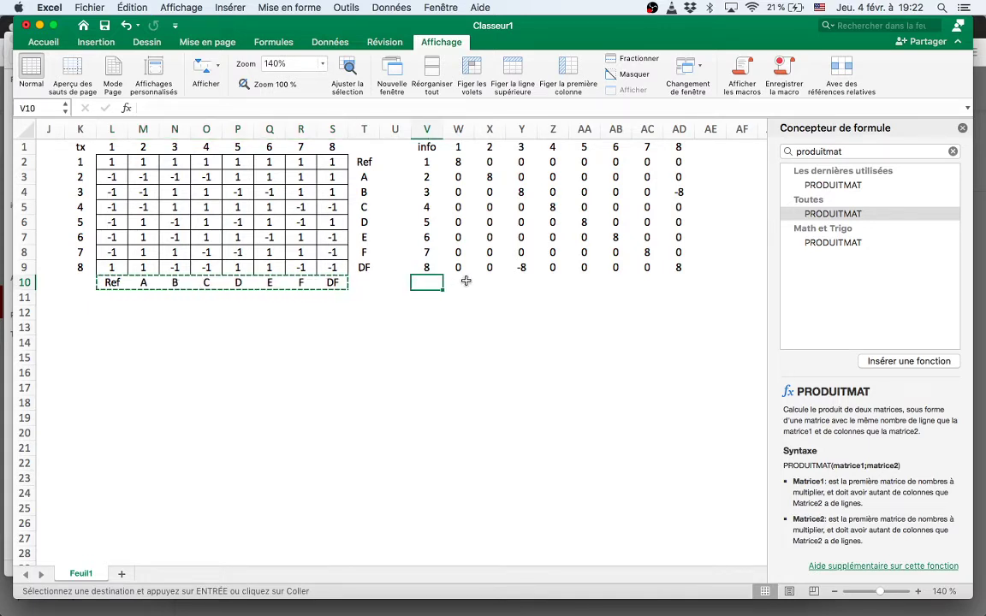
pyautogui.click(465, 281)
pyautogui.press('super+v')
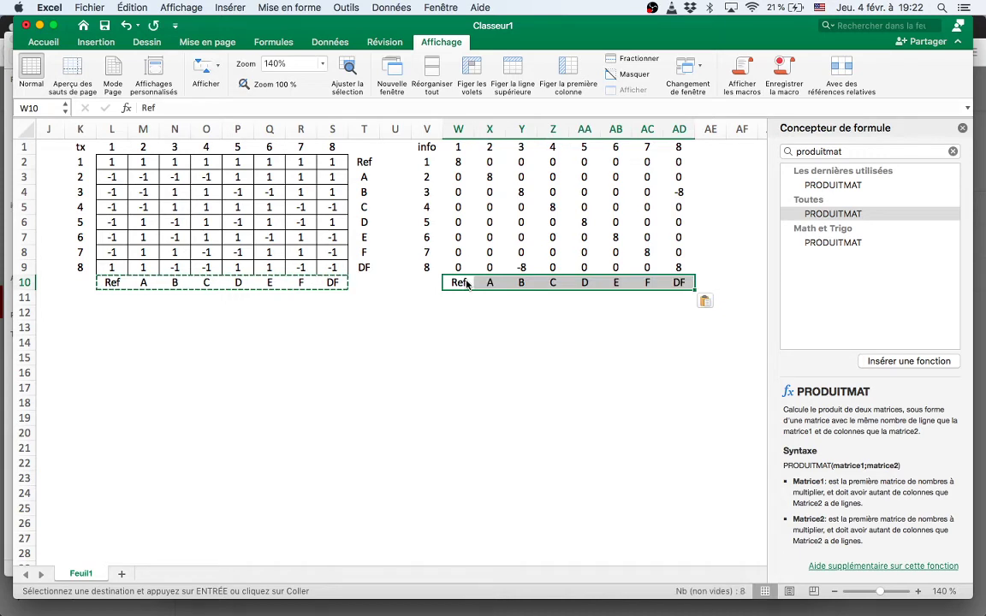
# Apply All Borders to the product matrix W2:AD9.
pyautogui.moveTo(462, 161)
pyautogui.mouseDown()
pyautogui.moveTo(632, 267)
pyautogui.moveTo(676, 265)
pyautogui.mouseUp()
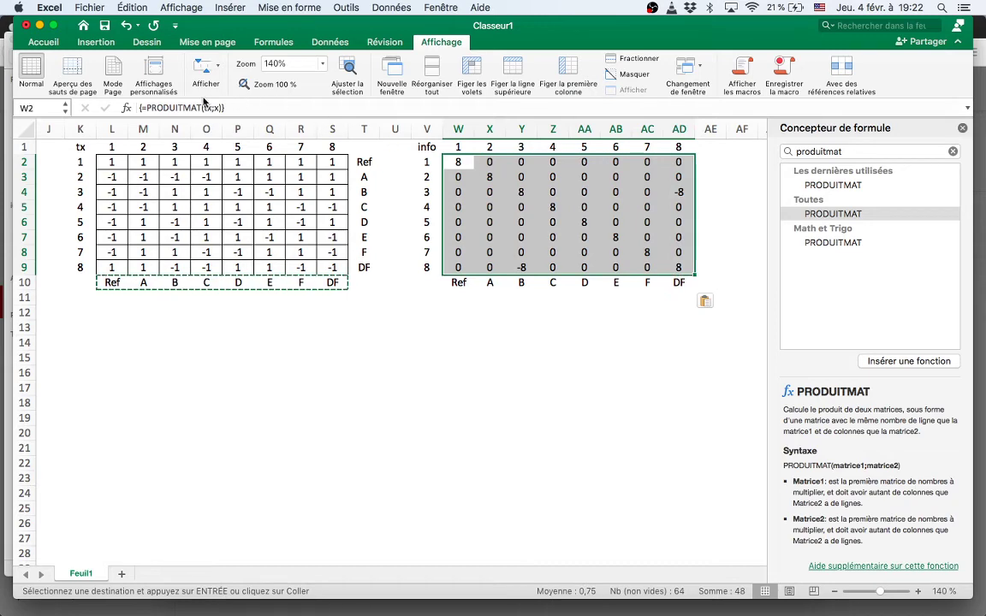
pyautogui.click(42, 42)
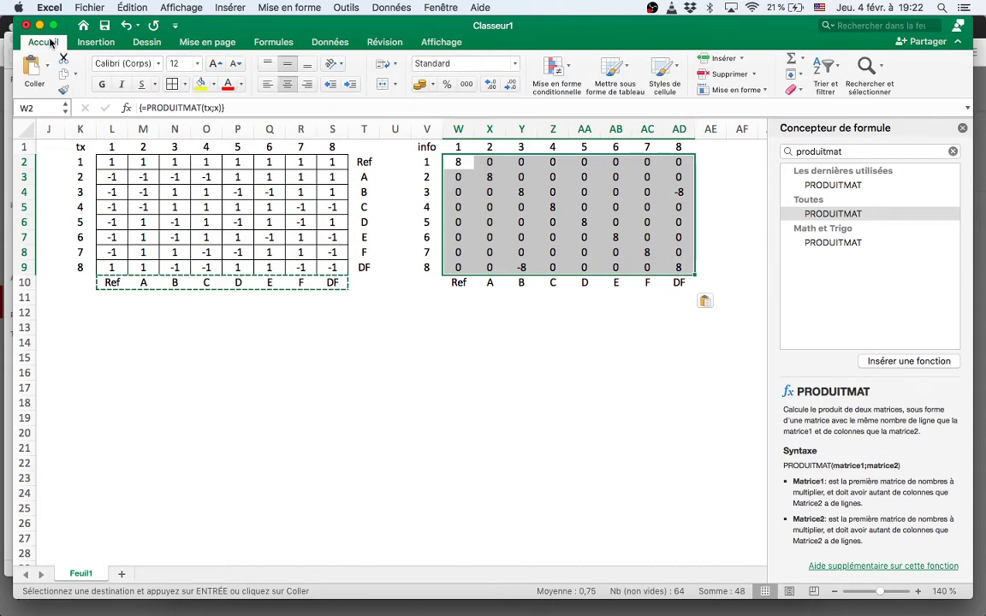
pyautogui.click(174, 85)
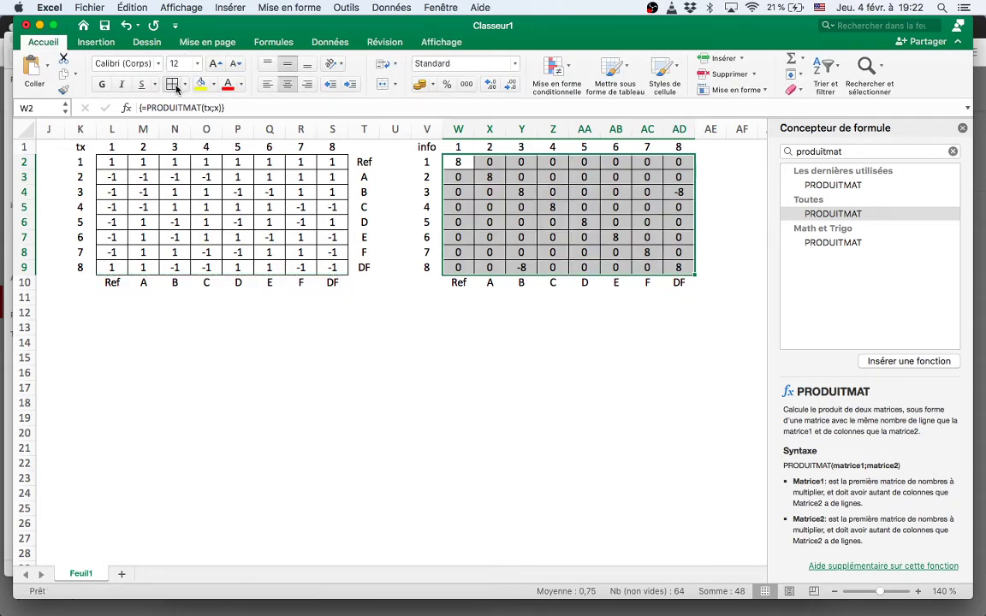
pyautogui.click(563, 332)
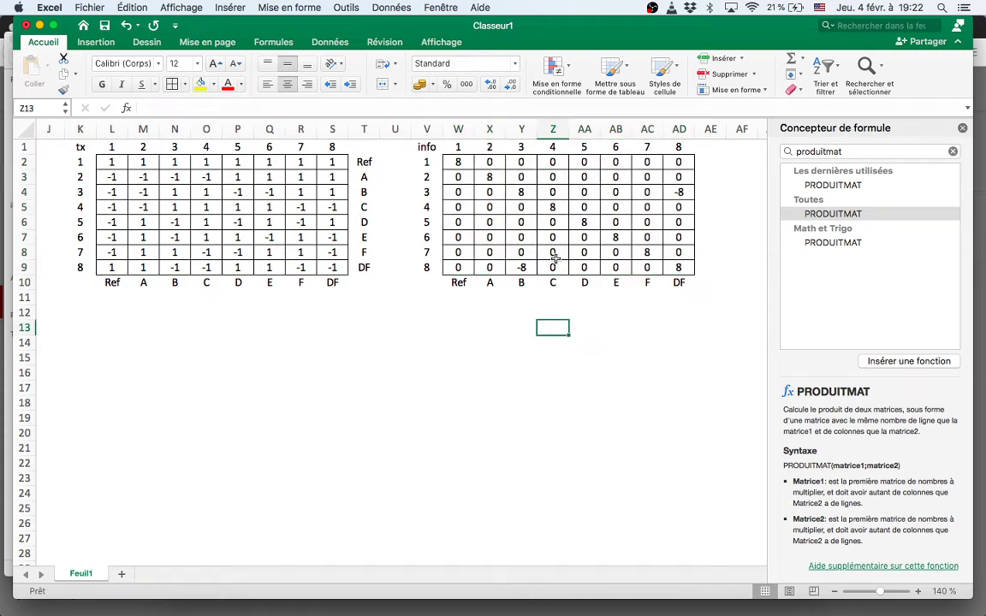
pyautogui.moveTo(458, 161); pyautogui.dragTo(679, 267)
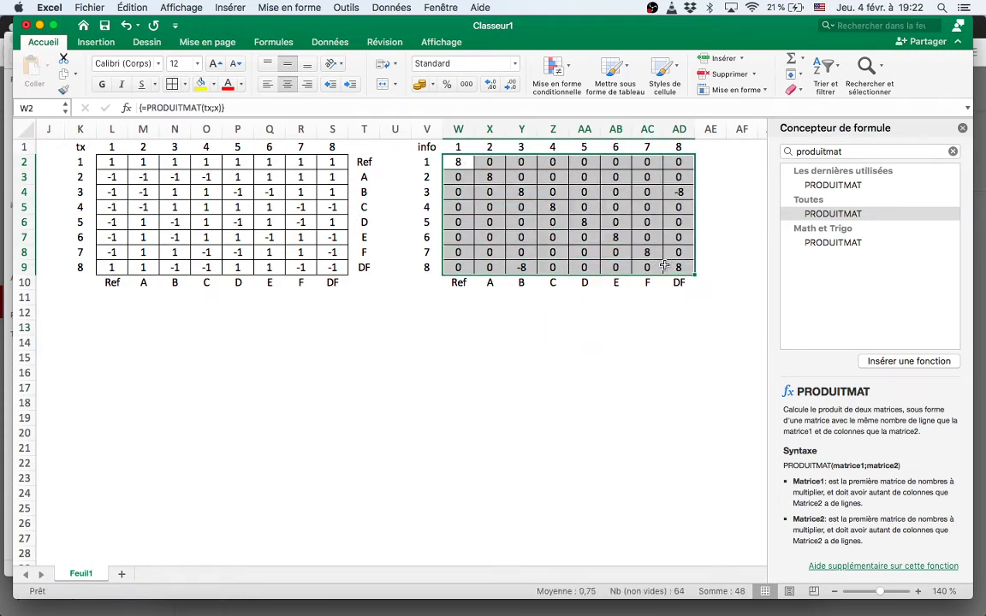
# Add a Classique rule filling W2:AD9 cells not containing 0 with Remplissage rouge.
pyautogui.click(568, 74)
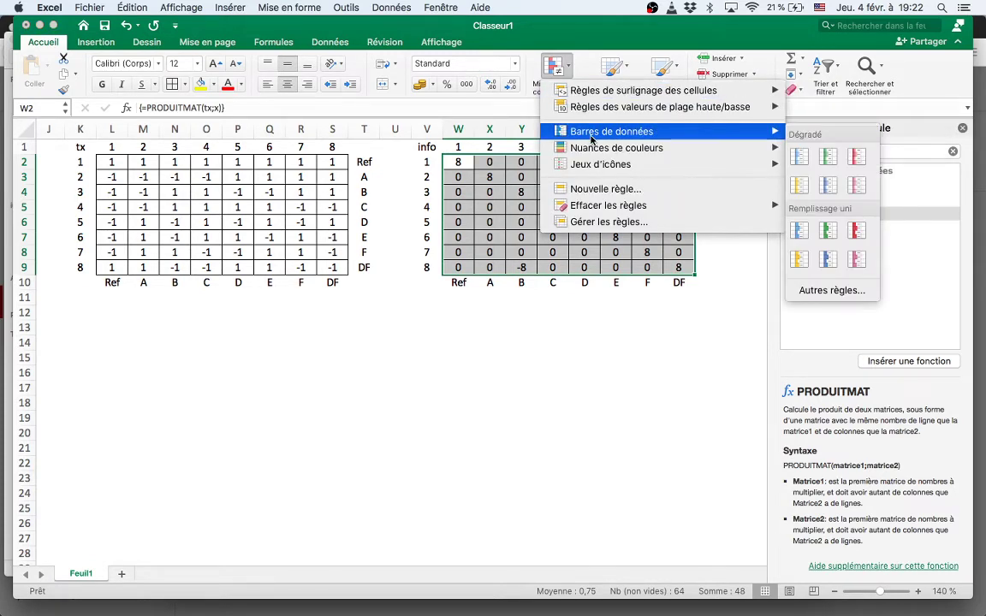
pyautogui.click(605, 190)
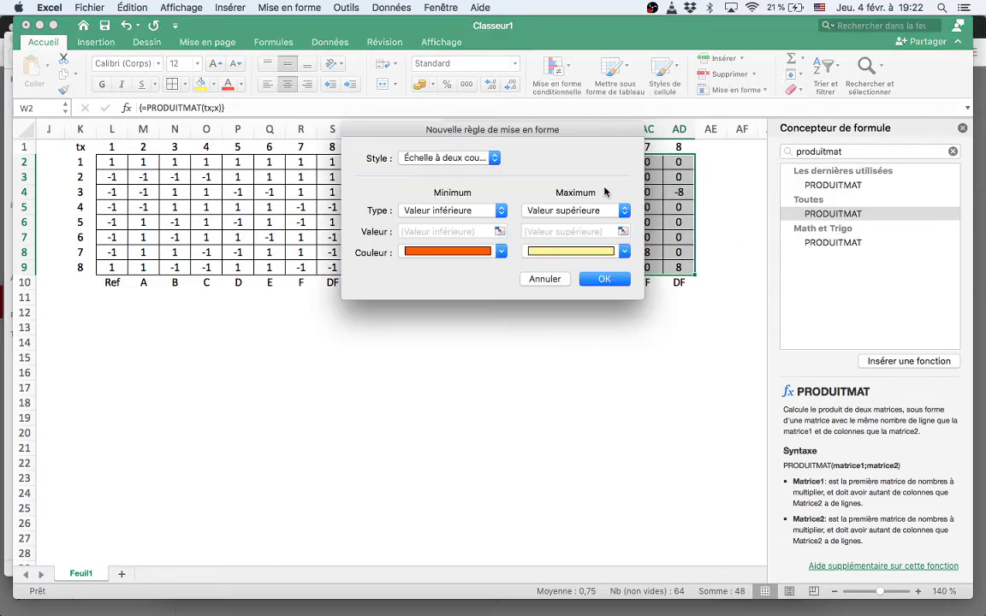
pyautogui.click(494, 159)
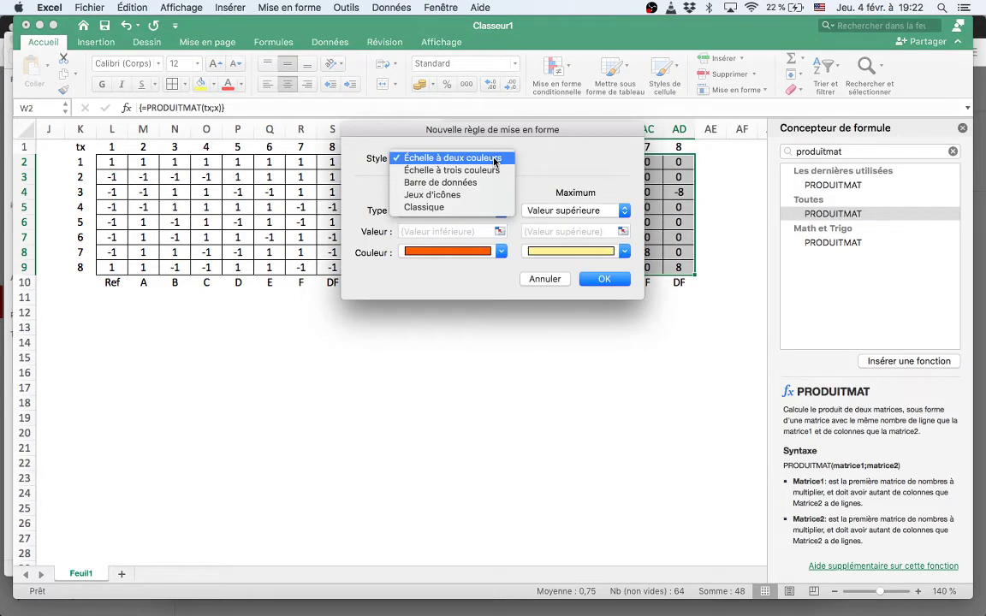
pyautogui.click(454, 208)
pyautogui.click(472, 199)
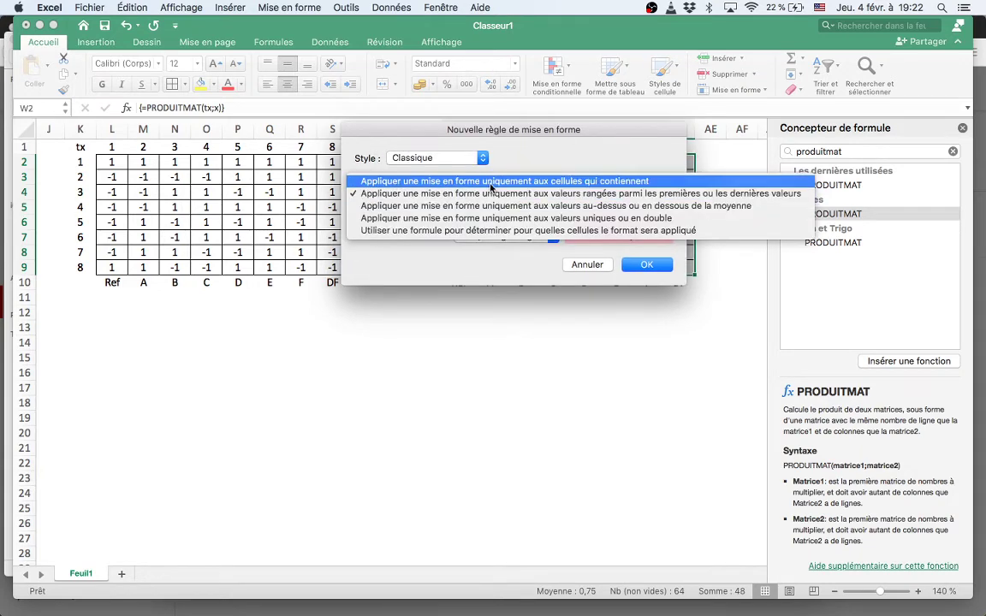
pyautogui.click(491, 182)
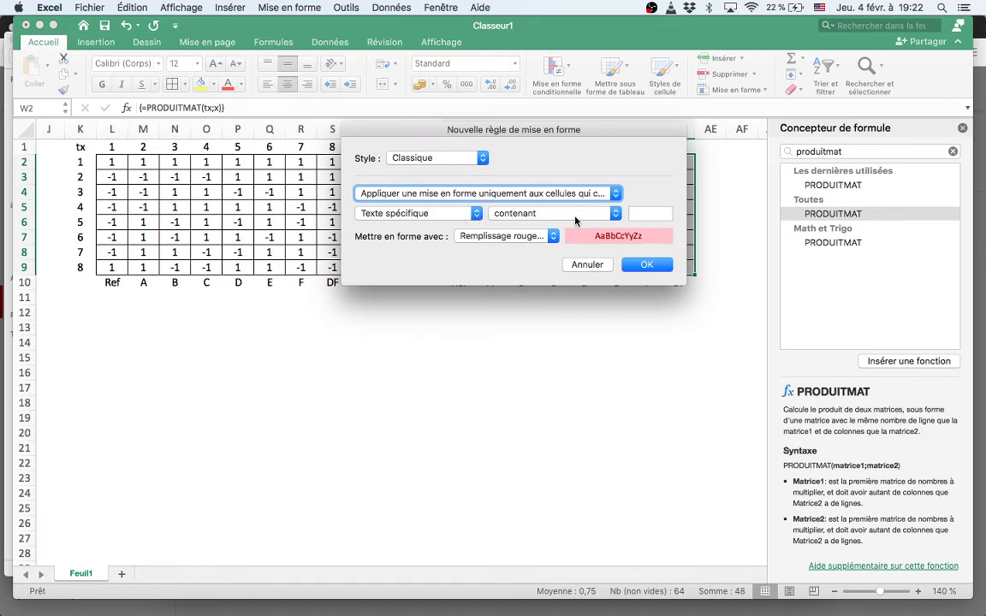
pyautogui.click(651, 213)
pyautogui.write('0')
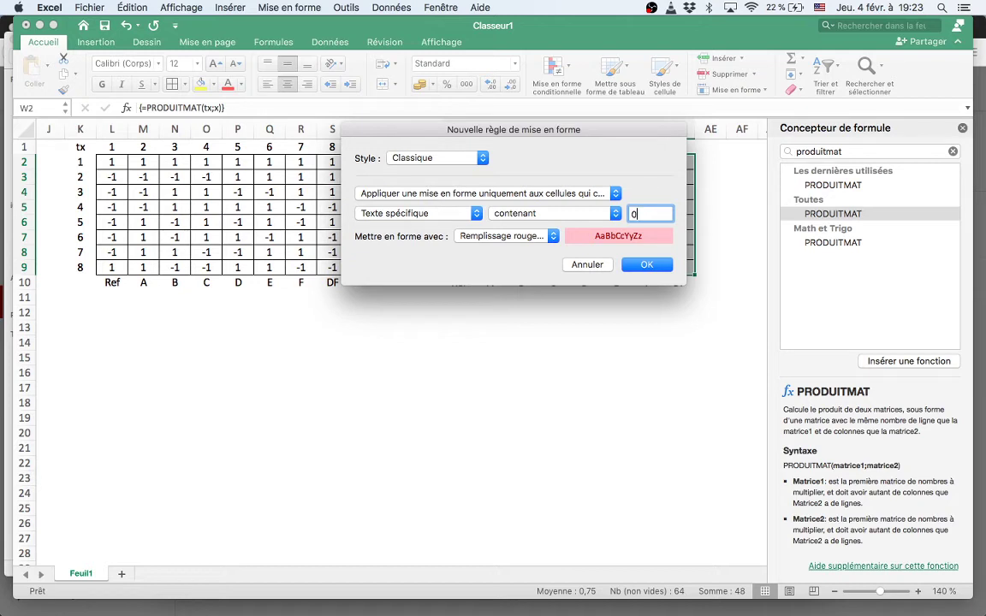
pyautogui.click(614, 214)
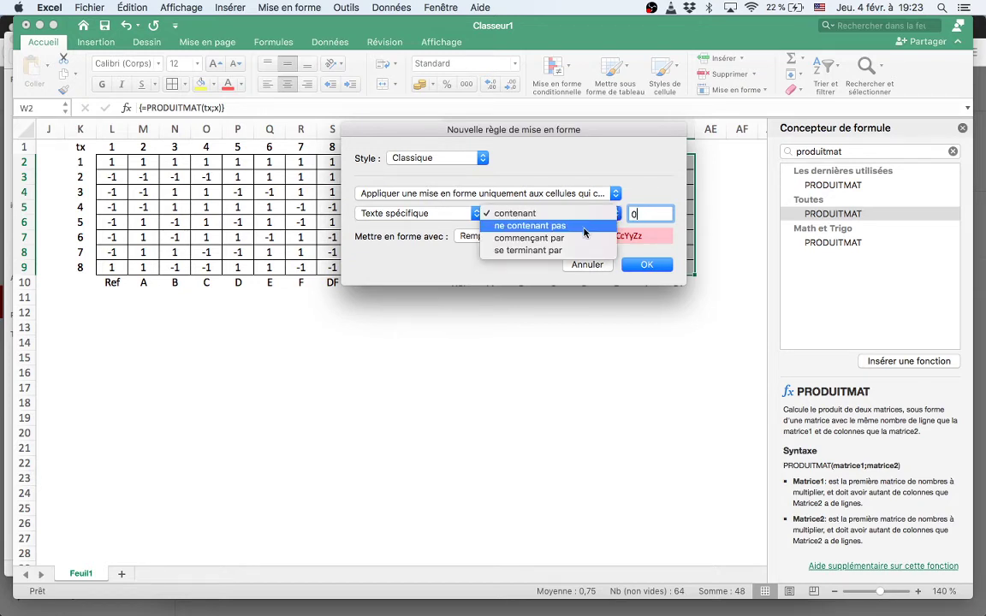
pyautogui.click(585, 226)
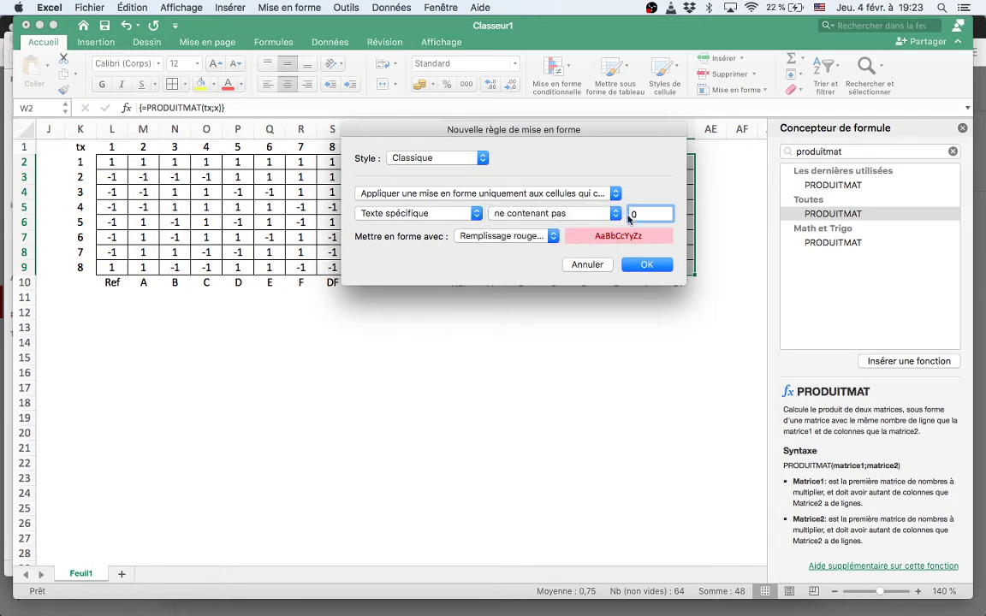
pyautogui.click(646, 266)
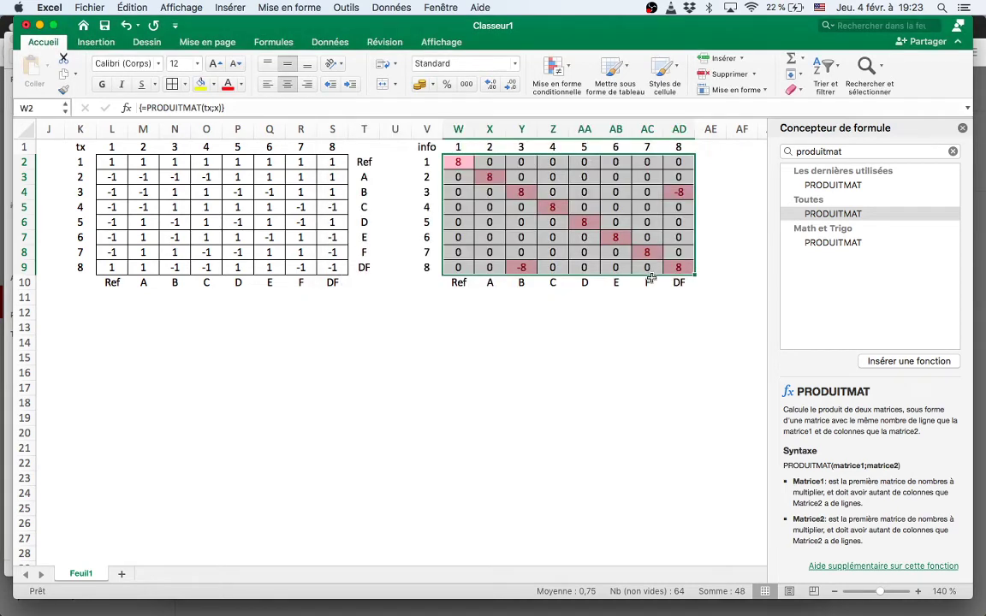
# Fill cells Y10, AD10, AE4 and AE9 yellow.
pyautogui.click(650, 299)
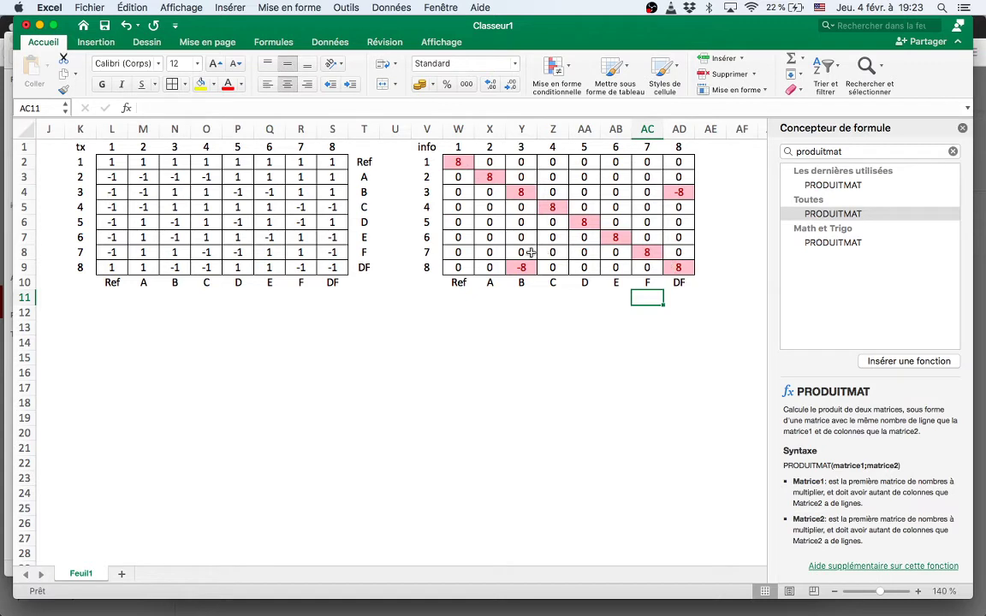
pyautogui.click(522, 282)
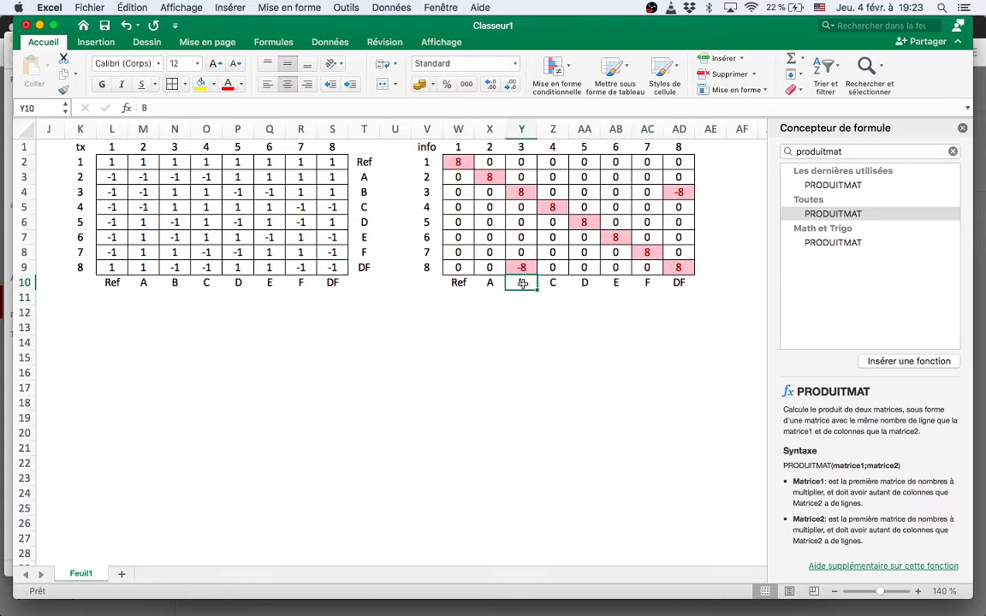
pyautogui.click(201, 84)
pyautogui.click(682, 284)
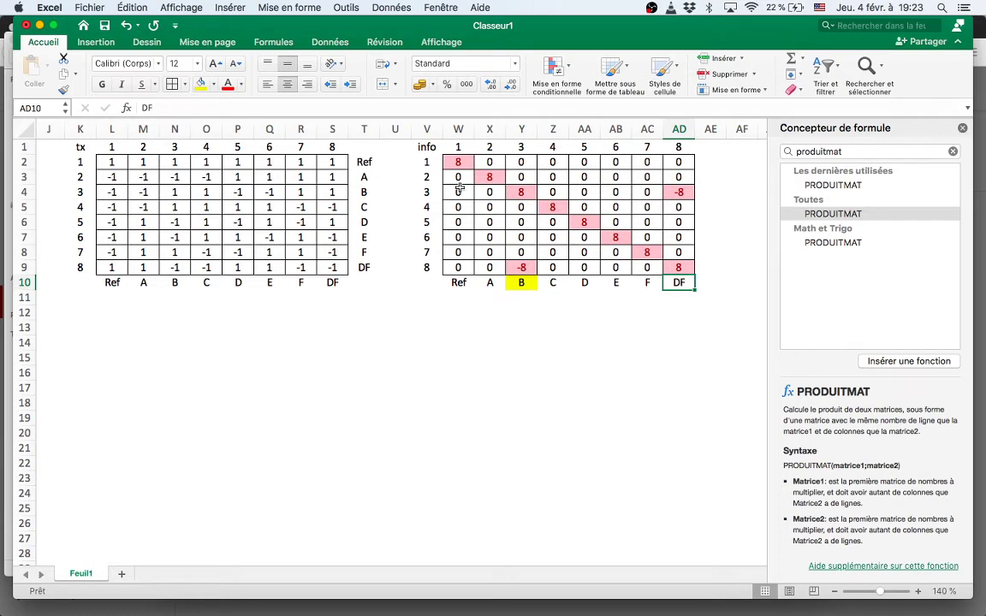
pyautogui.click(201, 84)
pyautogui.click(710, 192)
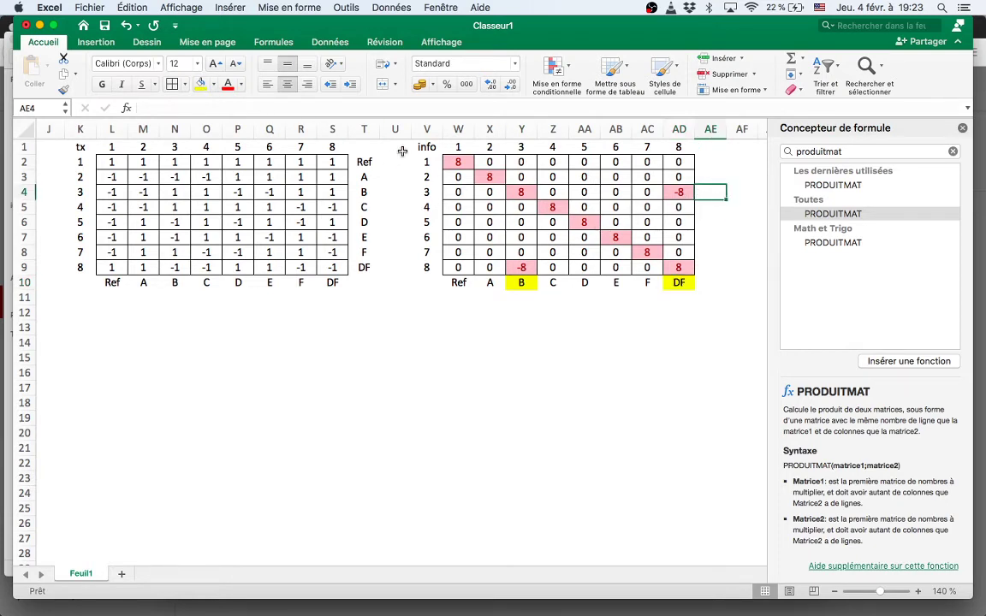
pyautogui.click(201, 84)
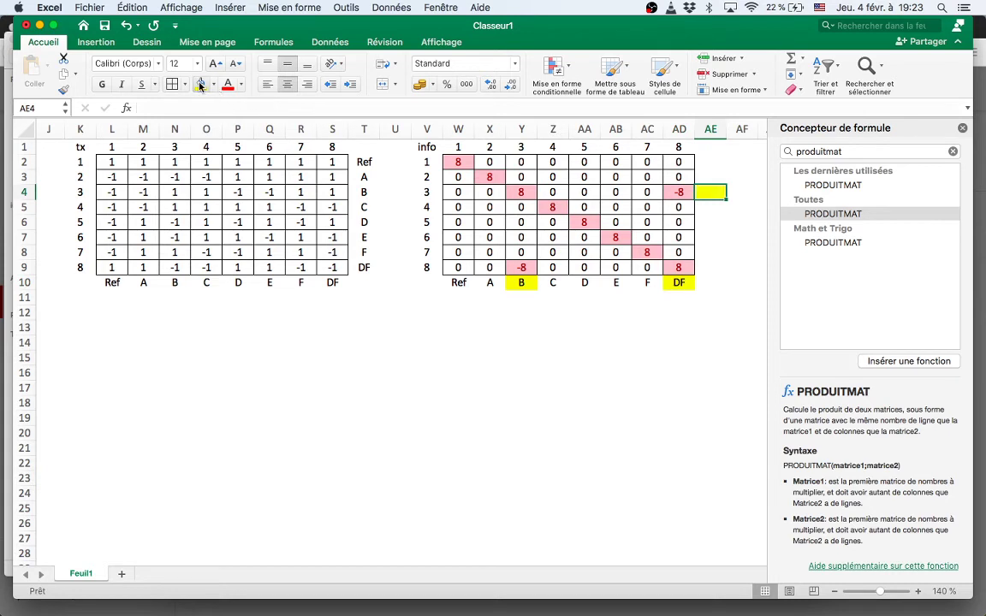
pyautogui.click(718, 268)
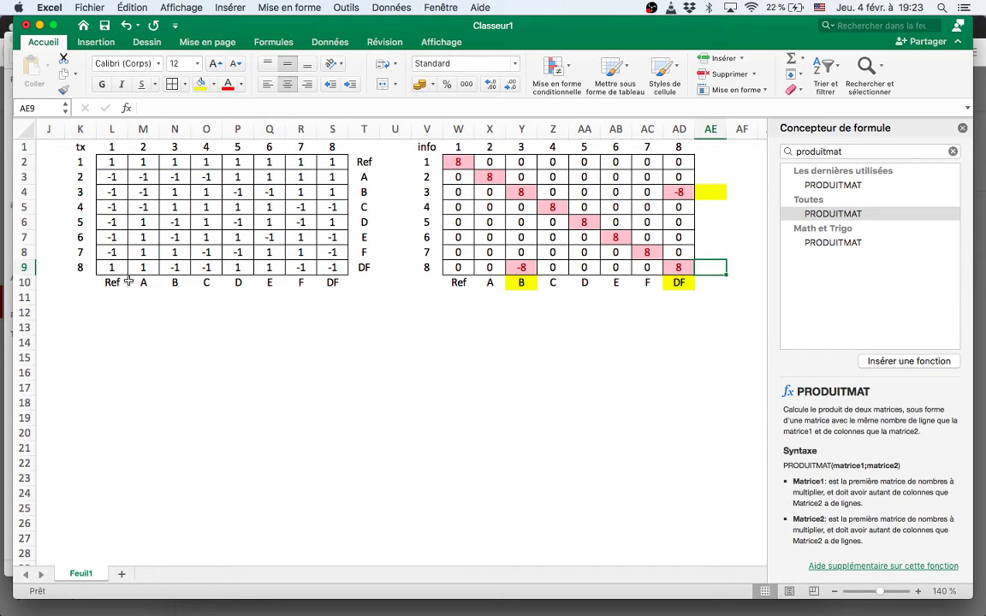
pyautogui.click(201, 84)
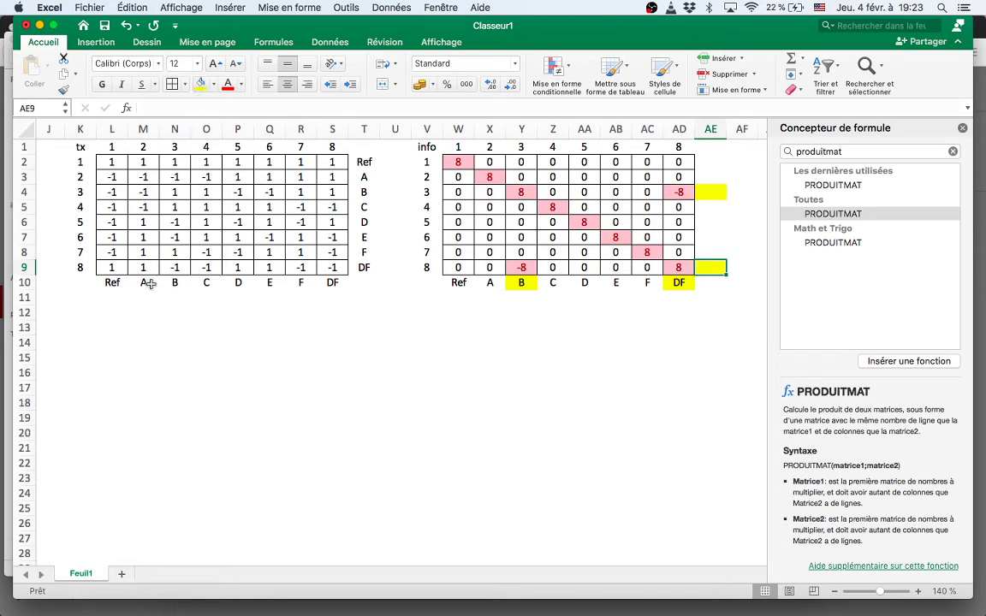
pyautogui.moveTo(110, 284); pyautogui.dragTo(332, 283)
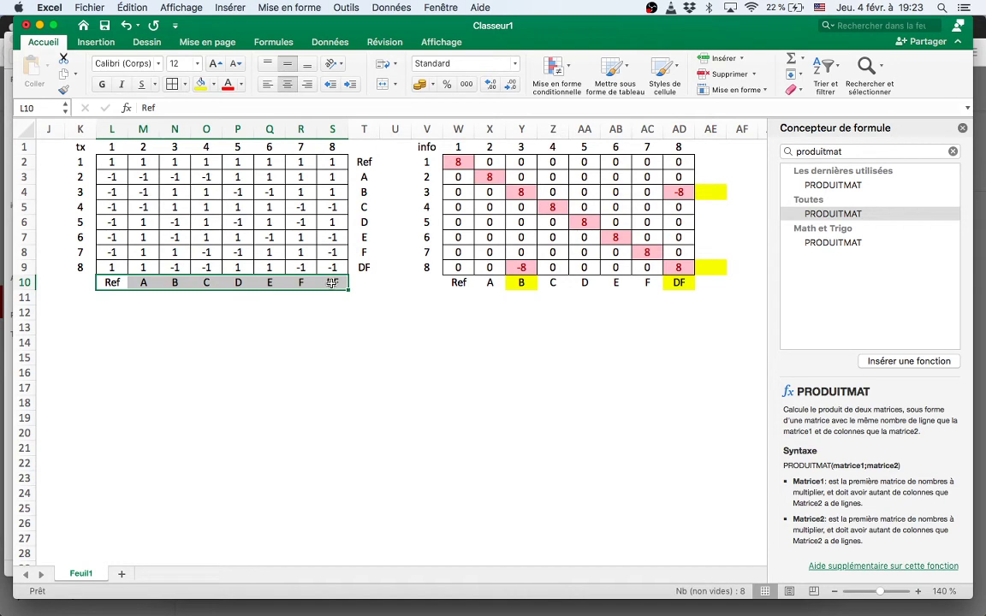
# Paste the copied Ref to DF labels transposed down AE2:AE9.
pyautogui.press('super+c')
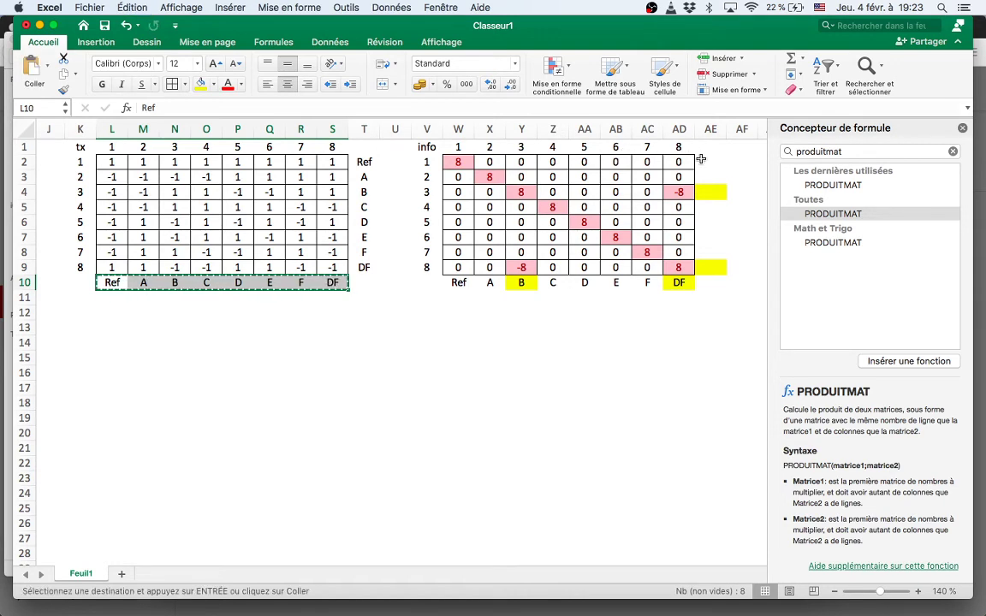
pyautogui.click(700, 160)
pyautogui.rightClick(702, 161)
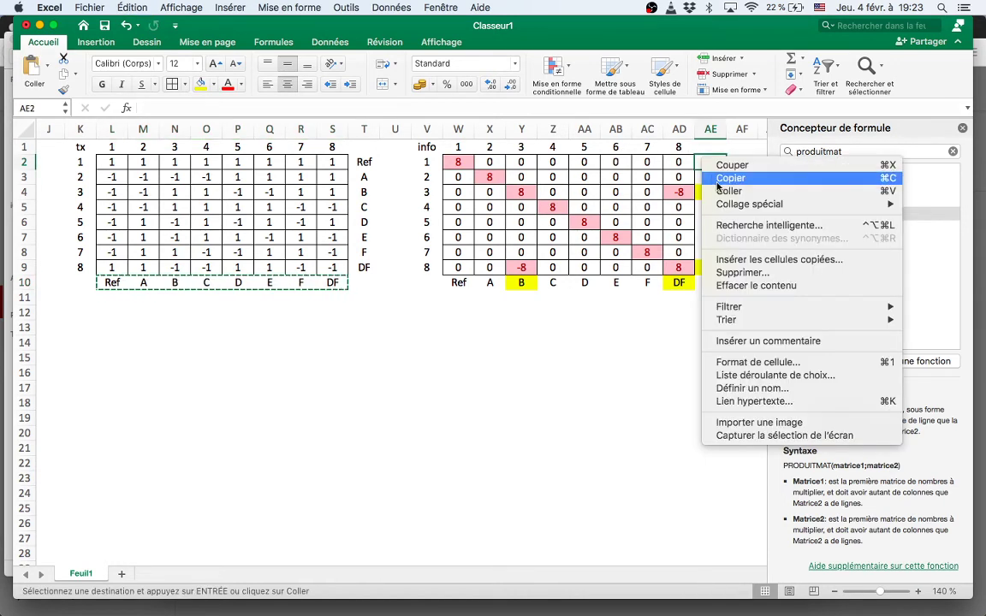
pyautogui.moveTo(770, 203)
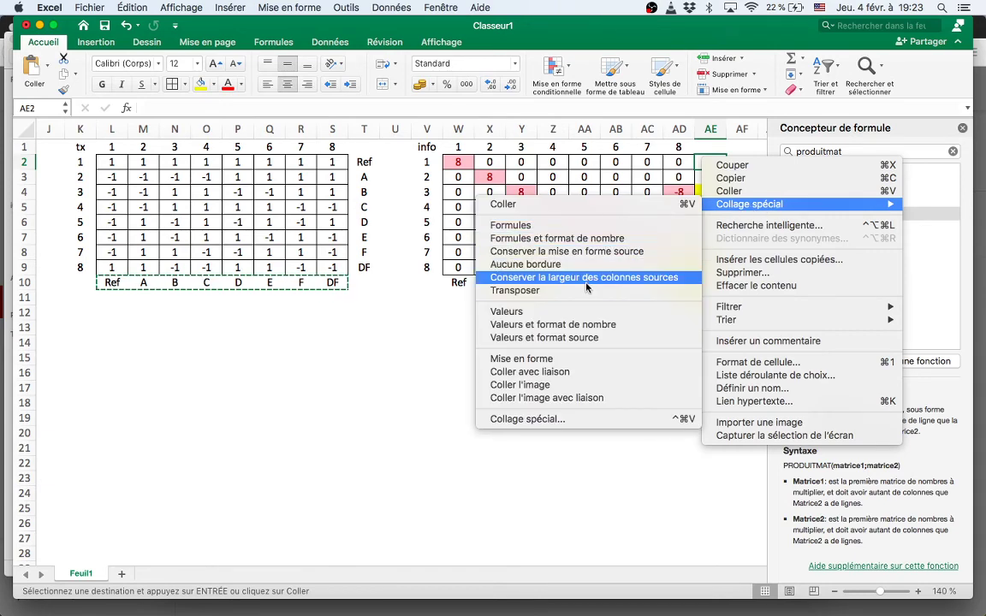
pyautogui.click(585, 291)
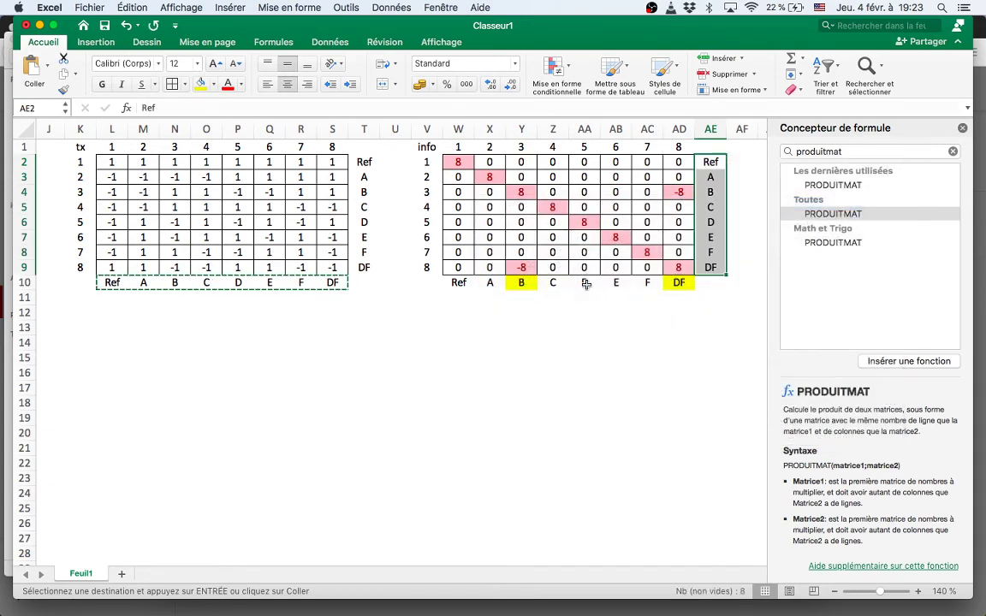
# Fill the B label in AE4 and the DF label in AE9 yellow.
pyautogui.click(710, 192)
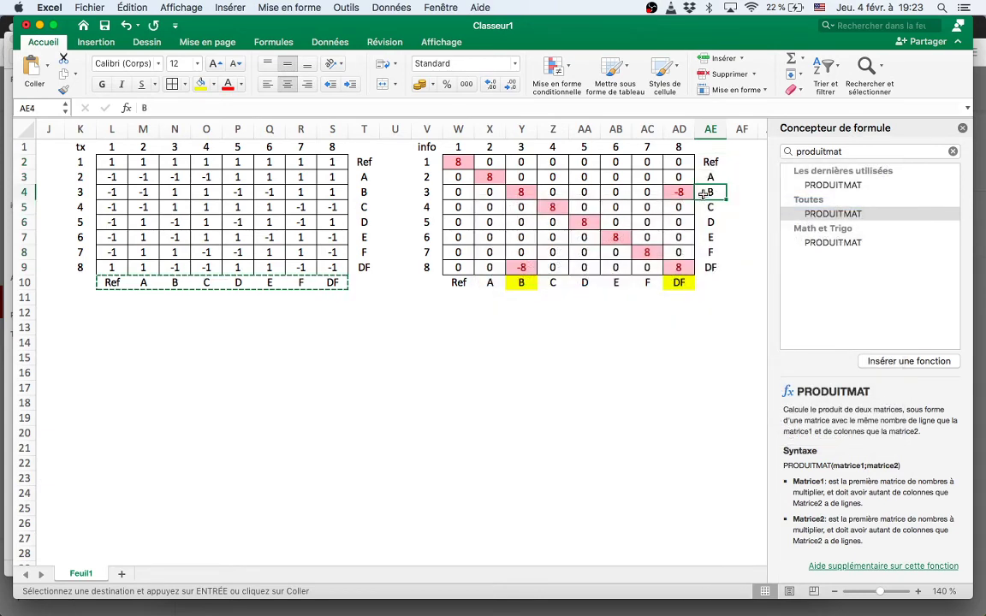
pyautogui.click(199, 84)
pyautogui.press('Down')
pyautogui.press('Down')
pyautogui.press('Down')
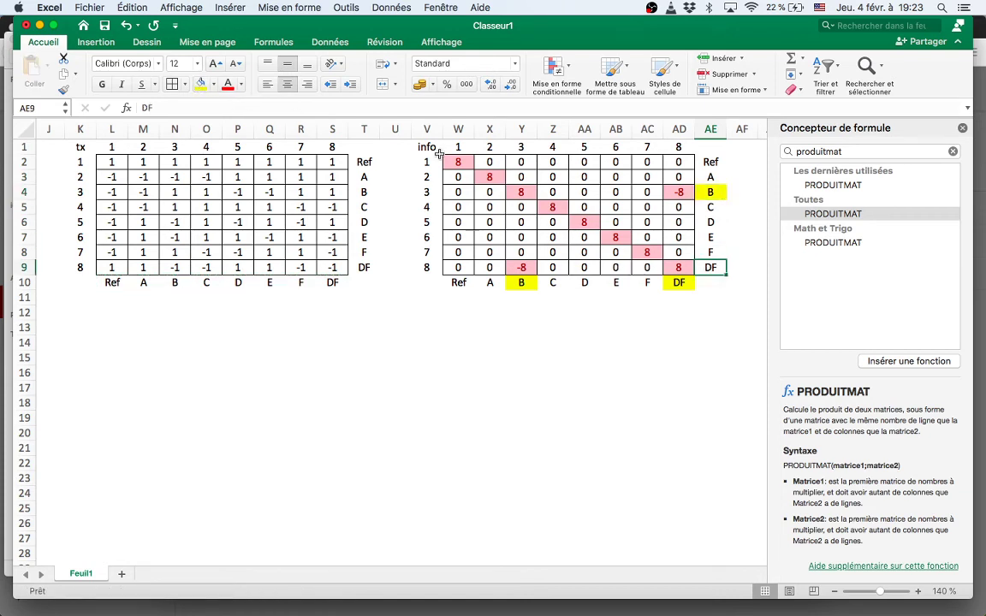
pyautogui.click(201, 85)
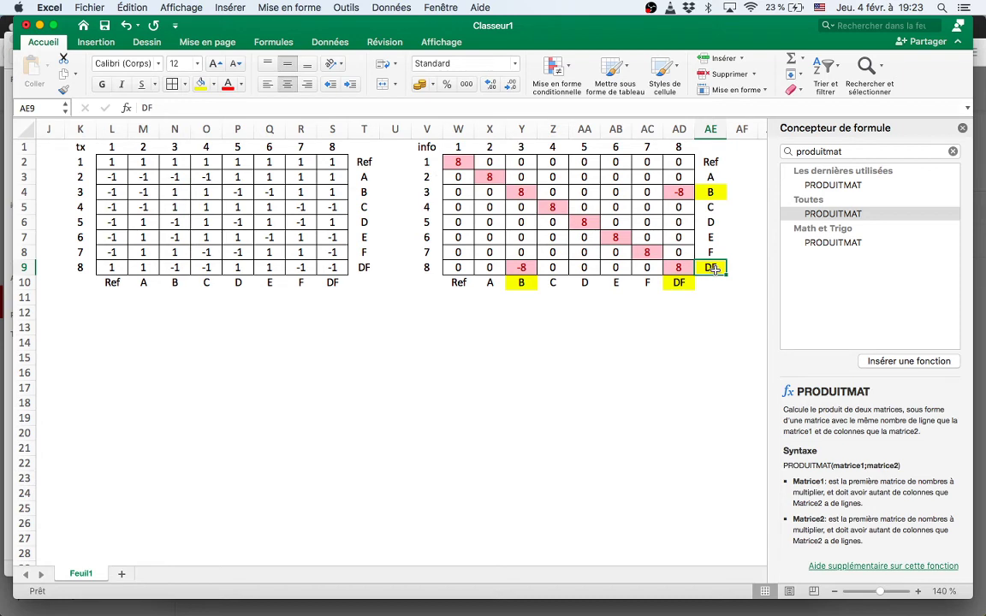
# Review the DF row, DF column and the PRODUITMAT formula in AD4, then switch to OBS Studio.
pyautogui.moveTo(712, 268); pyautogui.dragTo(526, 267)
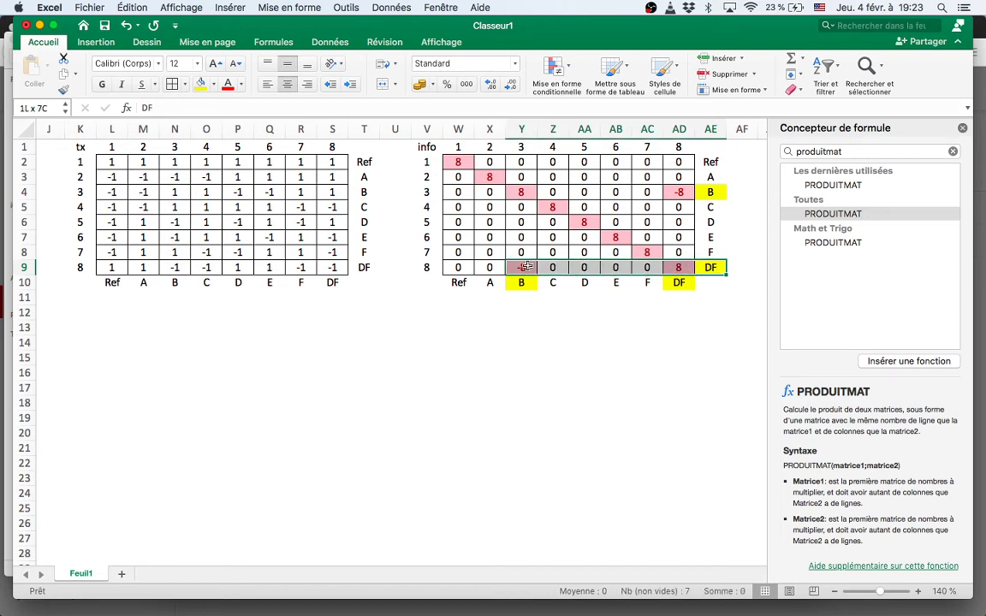
pyautogui.moveTo(678, 282); pyautogui.dragTo(699, 196)
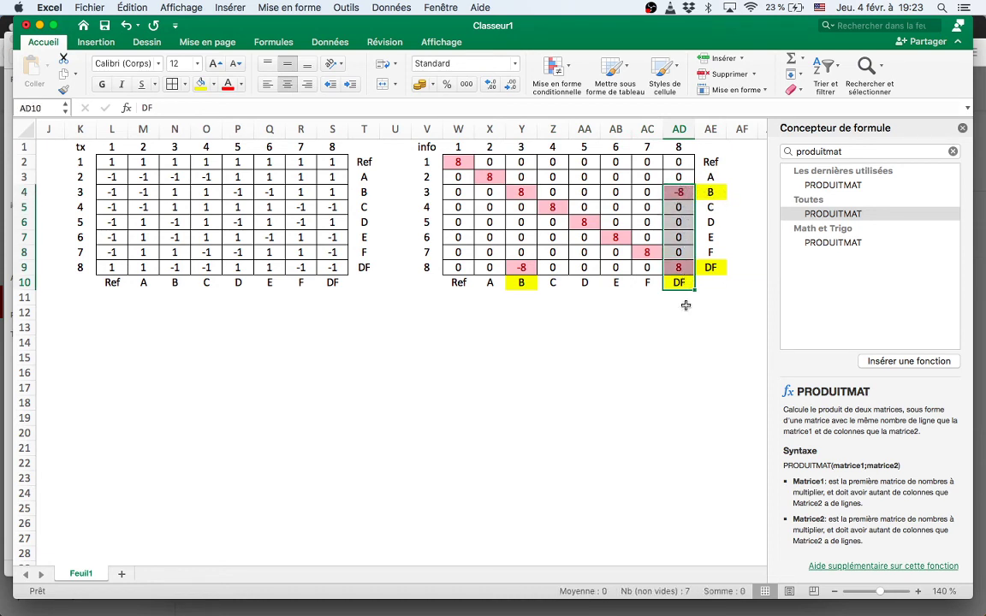
pyautogui.click(722, 301)
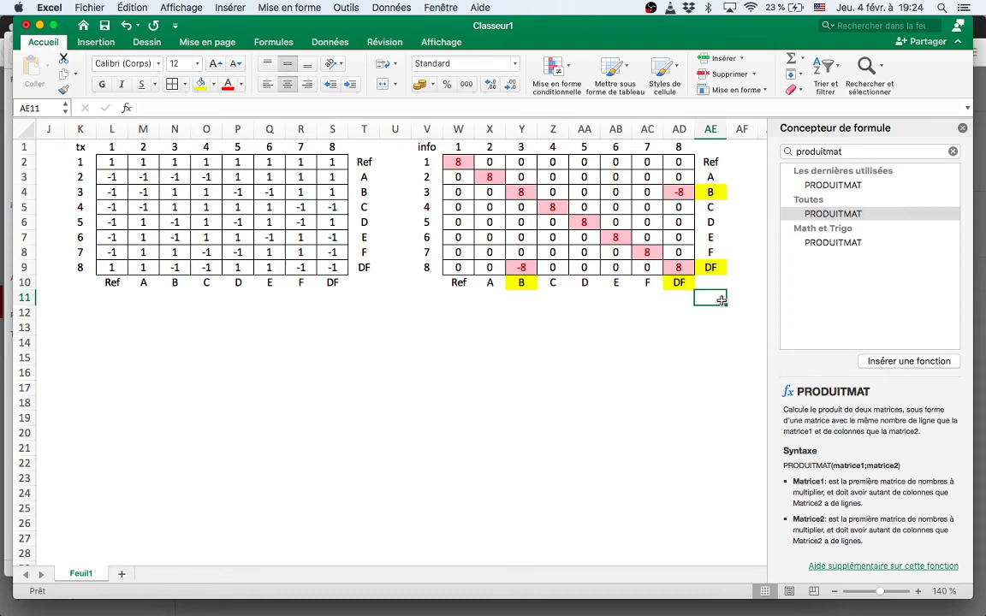
pyautogui.click(682, 190)
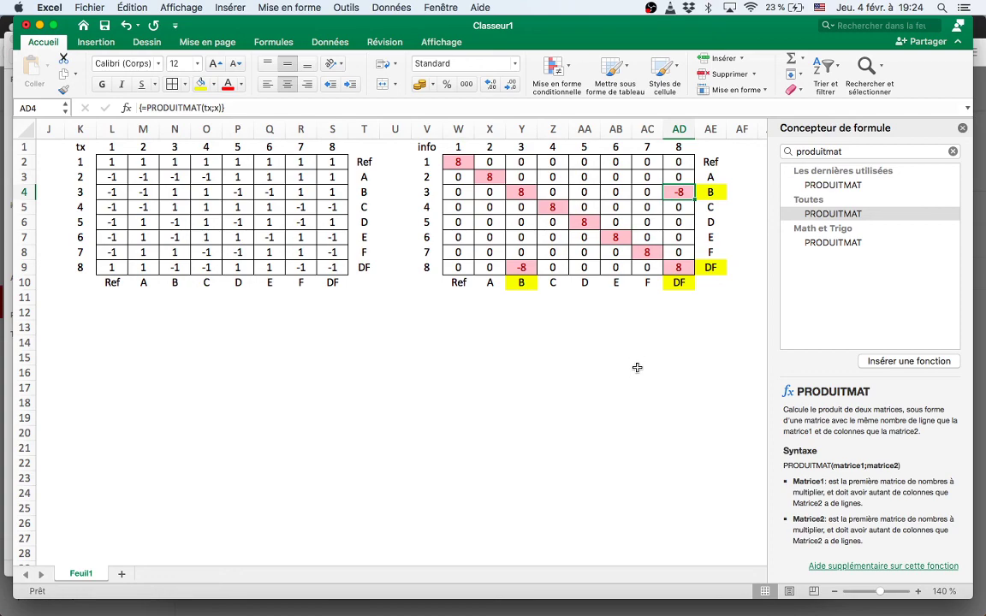
pyautogui.press('super+Tab')
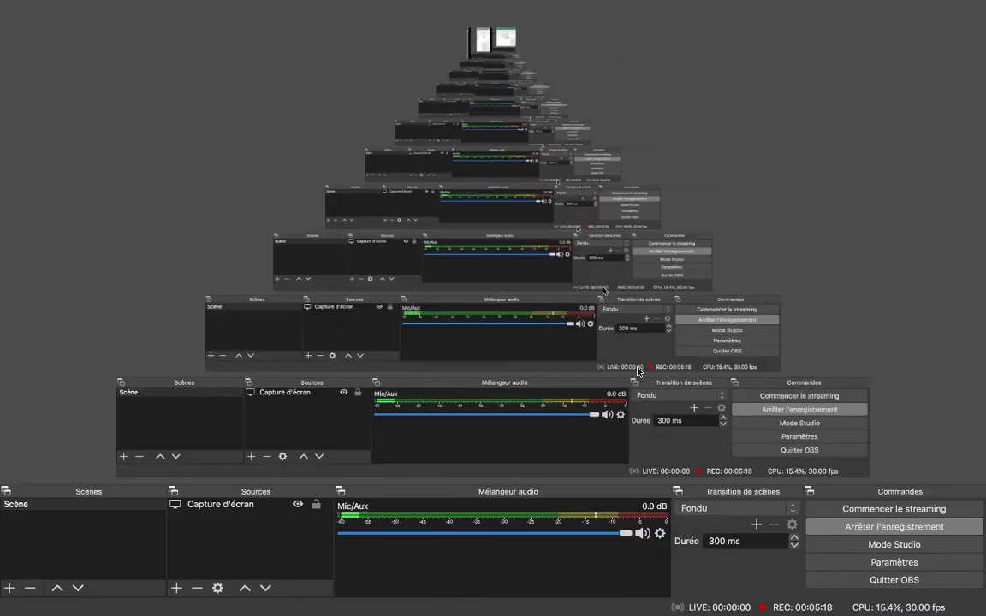